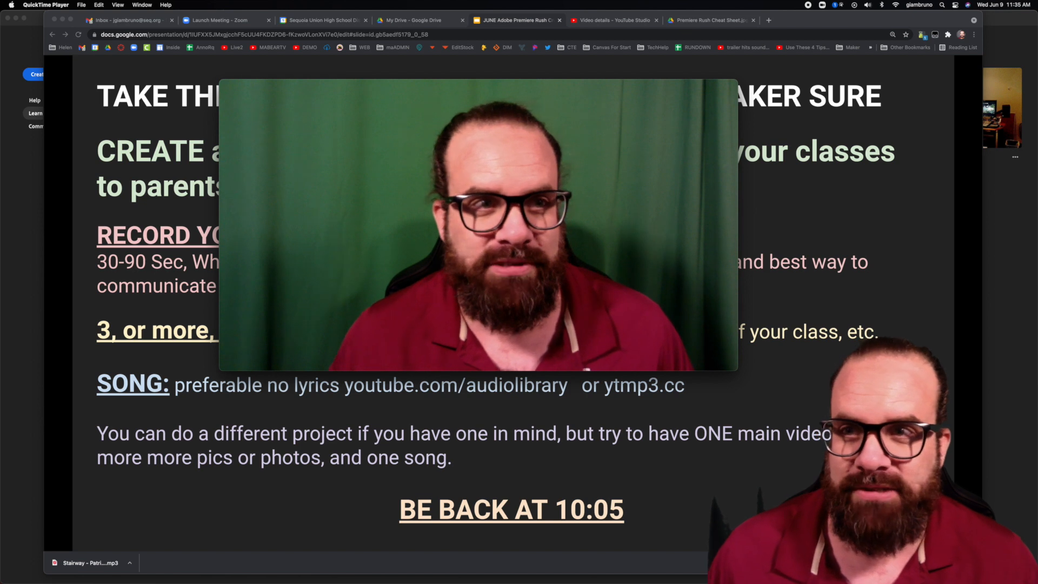
Bring the Open House assignment slide forward, then switch to Adobe Premiere Rush
{"action": "mouse_move", "coordinate": [470, 97]}
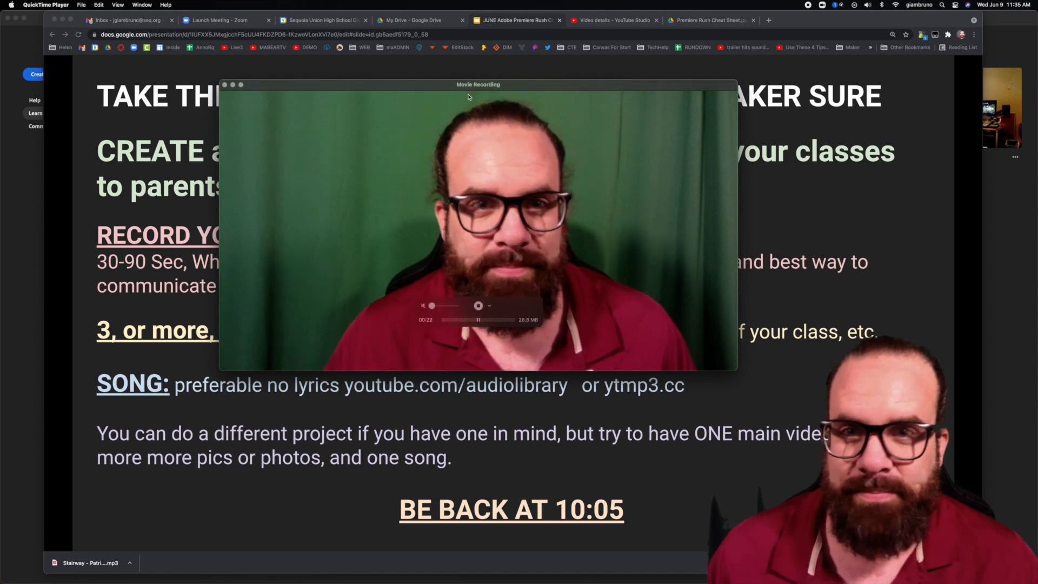
{"action": "left_click", "coordinate": [189, 102]}
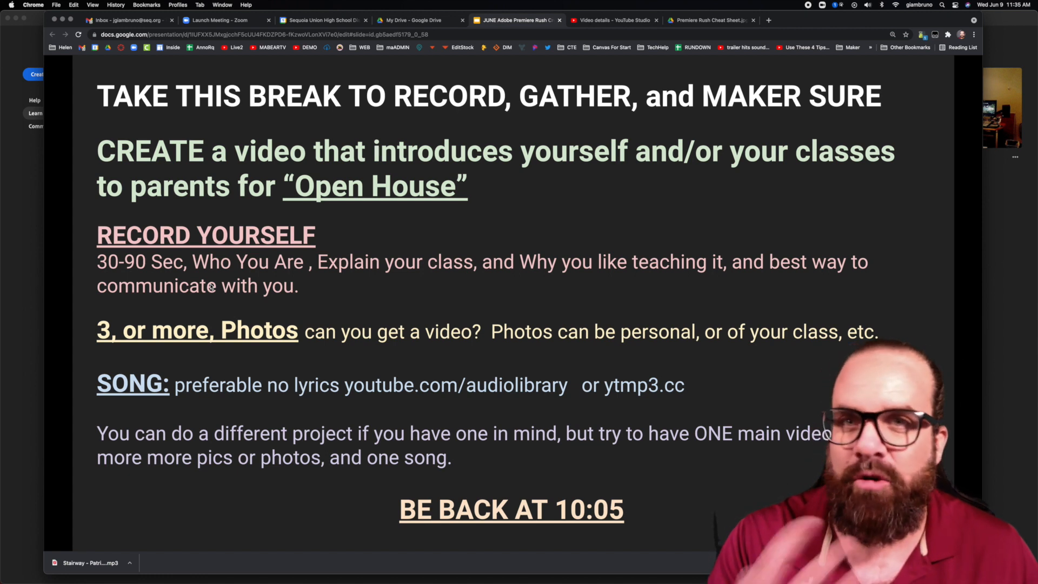
{"action": "mouse_move", "coordinate": [2, 204]}
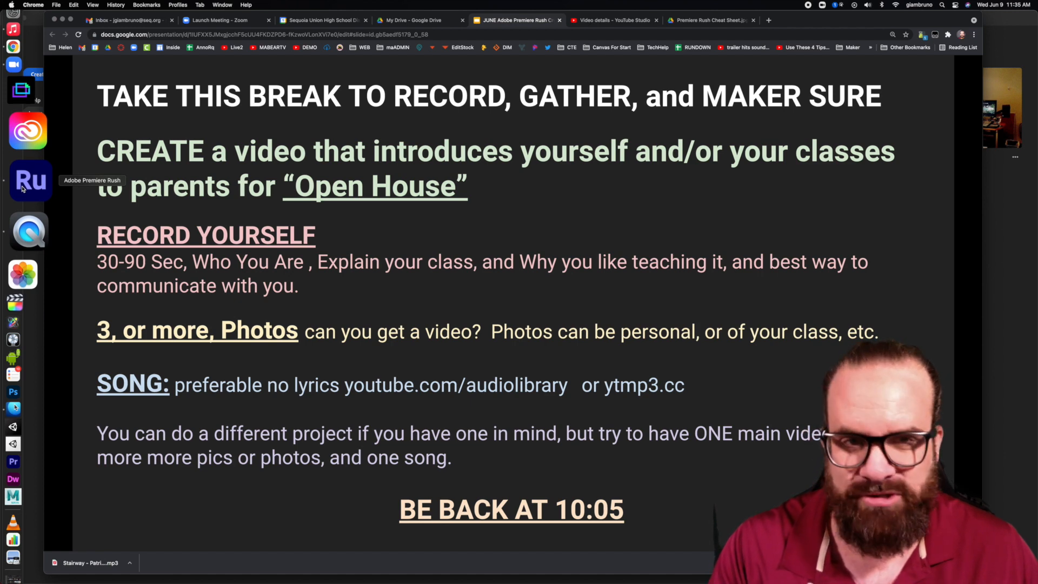
{"action": "left_click", "coordinate": [22, 187]}
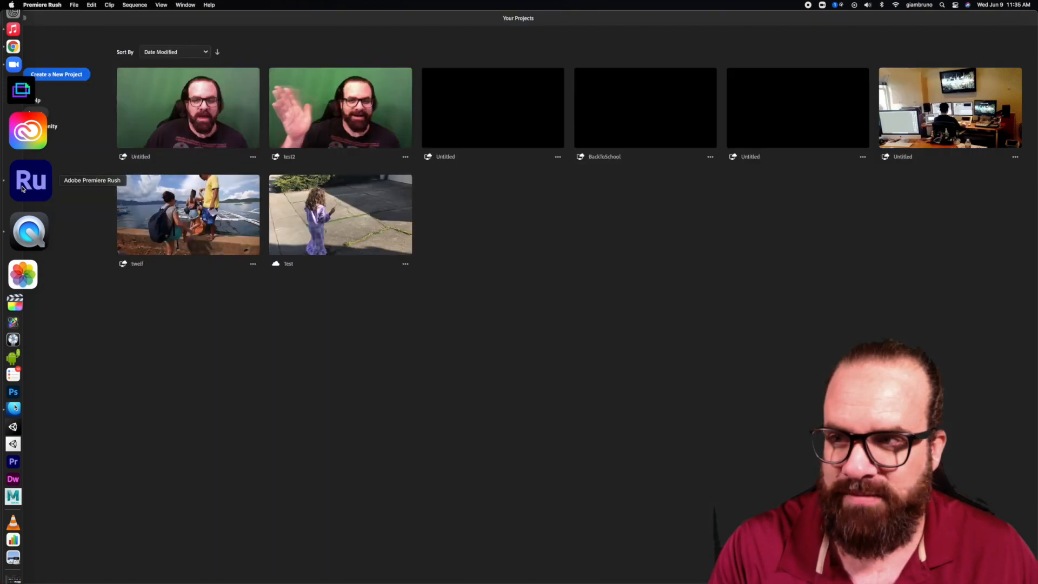
Start a new project and name it DEMOTEST B2s
{"action": "left_click", "coordinate": [60, 75]}
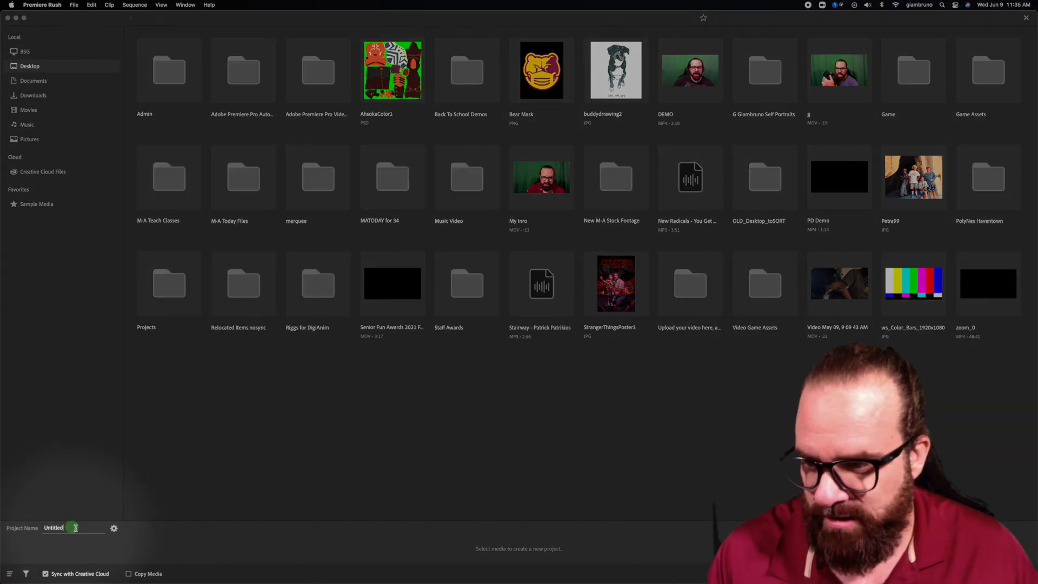
{"action": "left_click_drag", "start_coordinate": [70, 527], "coordinate": [26, 524]}
{"action": "type", "text": "DE"}
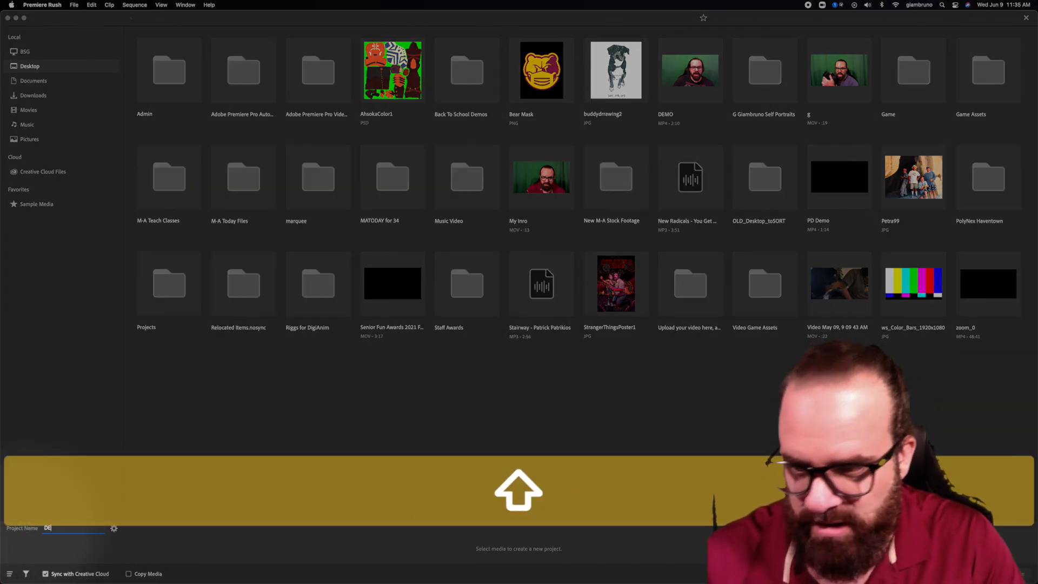
{"action": "type", "text": "MOTEST"}
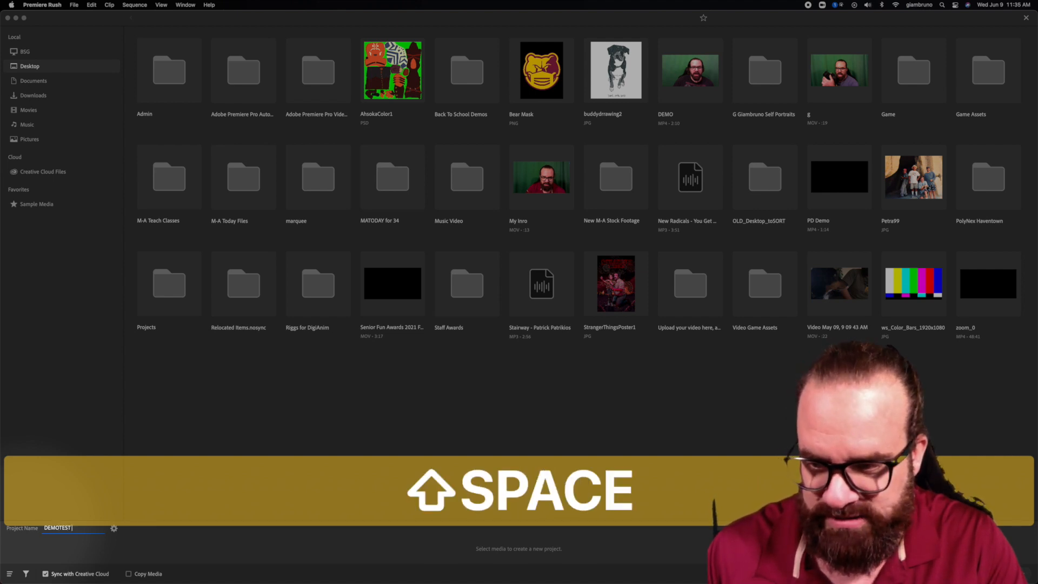
{"action": "type", "text": " B@"}
{"action": "key", "text": "BackSpace"}
{"action": "type", "text": "2s"}
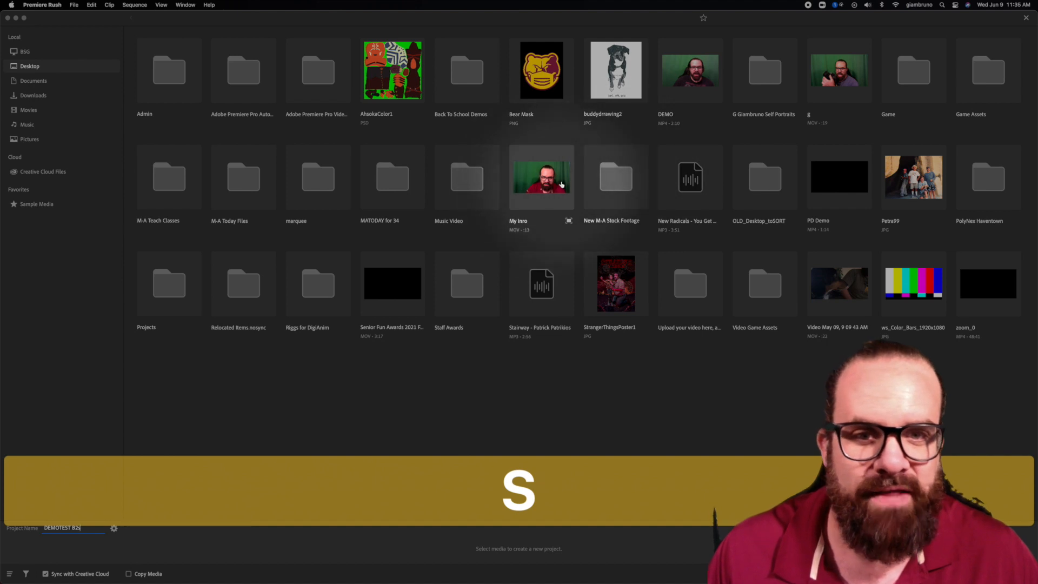
Create the project from the desktop media DEMO, Bear Mask, My Inro, Petra99, g, Stairway, StrangerThingsPoster1, New Radicals and buddydrawing2
{"action": "left_click", "coordinate": [700, 76]}
{"action": "left_click", "coordinate": [541, 75], "text": "super"}
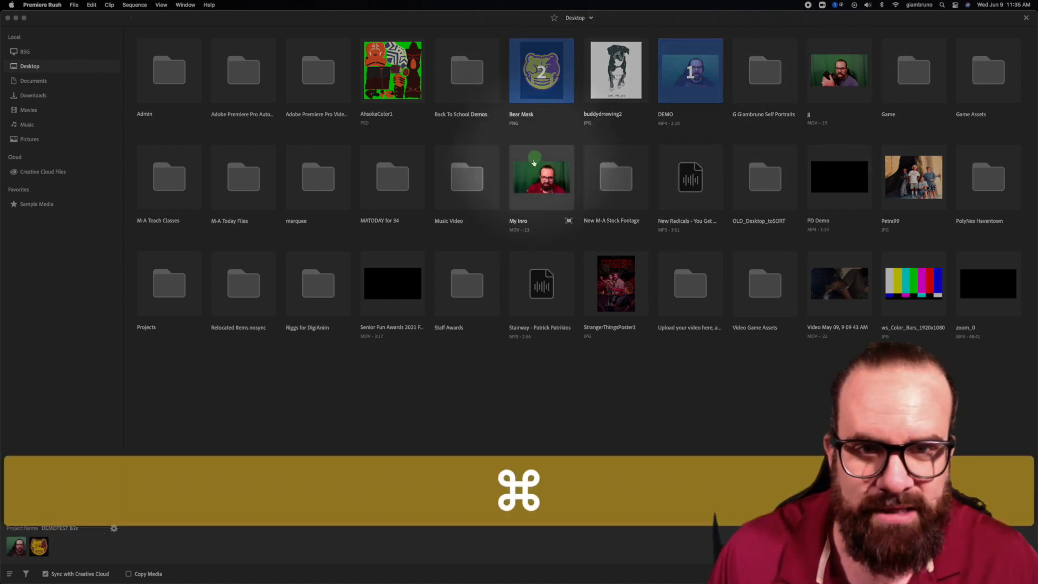
{"action": "left_click", "coordinate": [536, 184], "text": "super"}
{"action": "left_click", "coordinate": [914, 181], "text": "super"}
{"action": "left_click", "coordinate": [839, 73], "text": "super"}
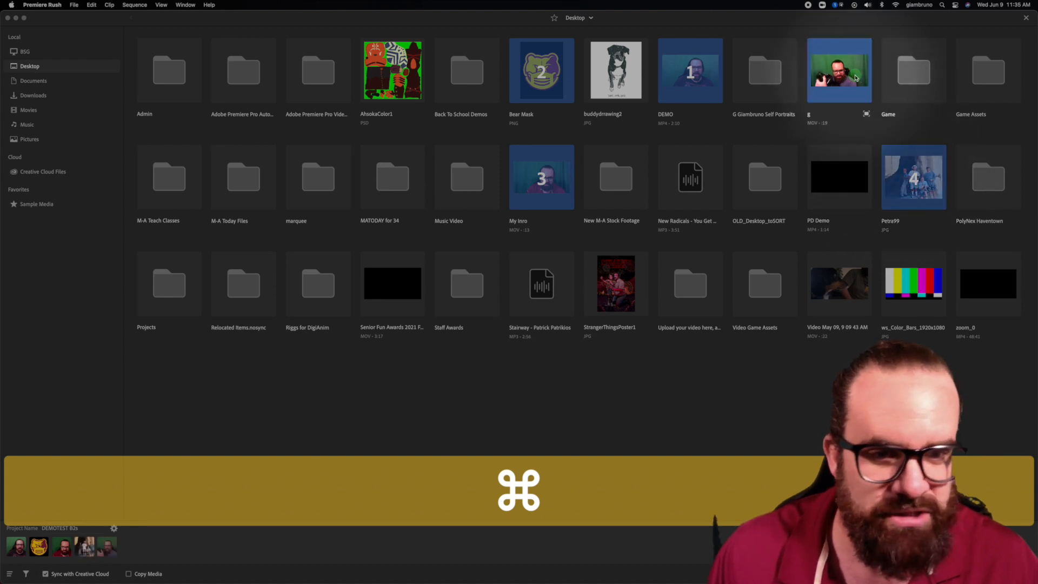
{"action": "left_click", "coordinate": [542, 284], "text": "super"}
{"action": "left_click", "coordinate": [616, 285], "text": "super"}
{"action": "left_click", "coordinate": [690, 178], "text": "super"}
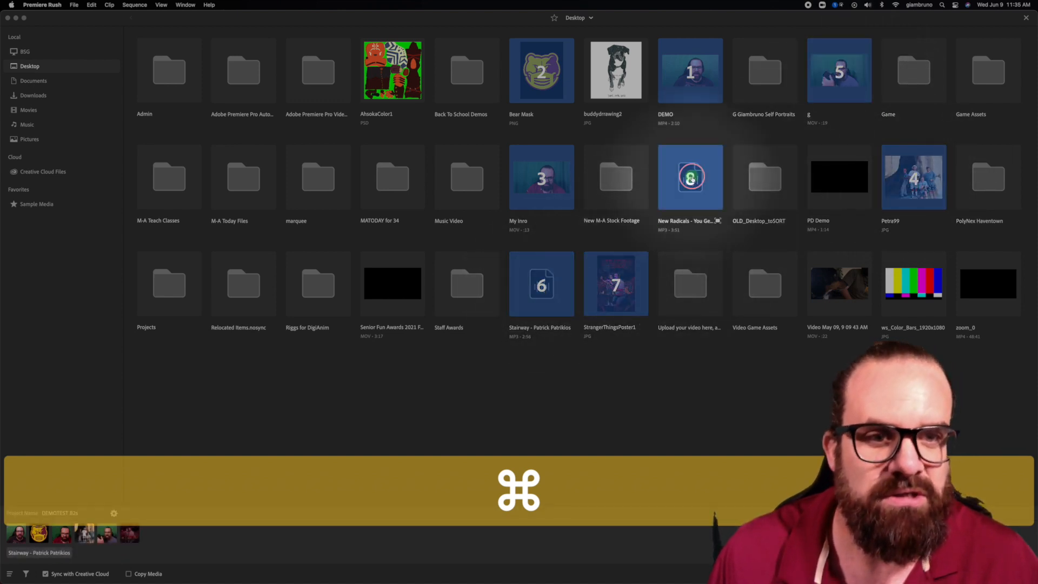
{"action": "left_click", "coordinate": [616, 70], "text": "super"}
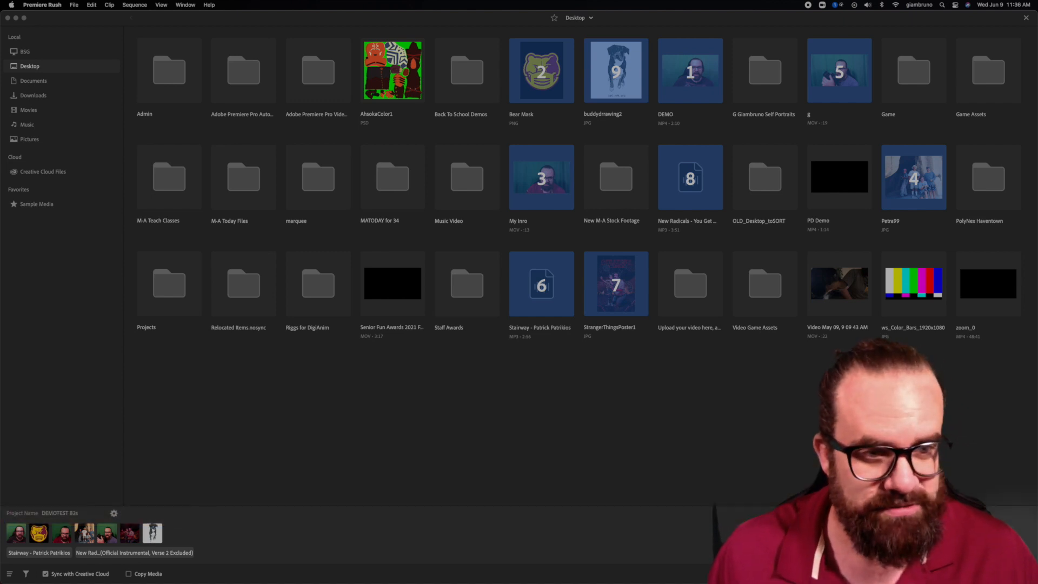
{"action": "left_click", "coordinate": [1015, 576]}
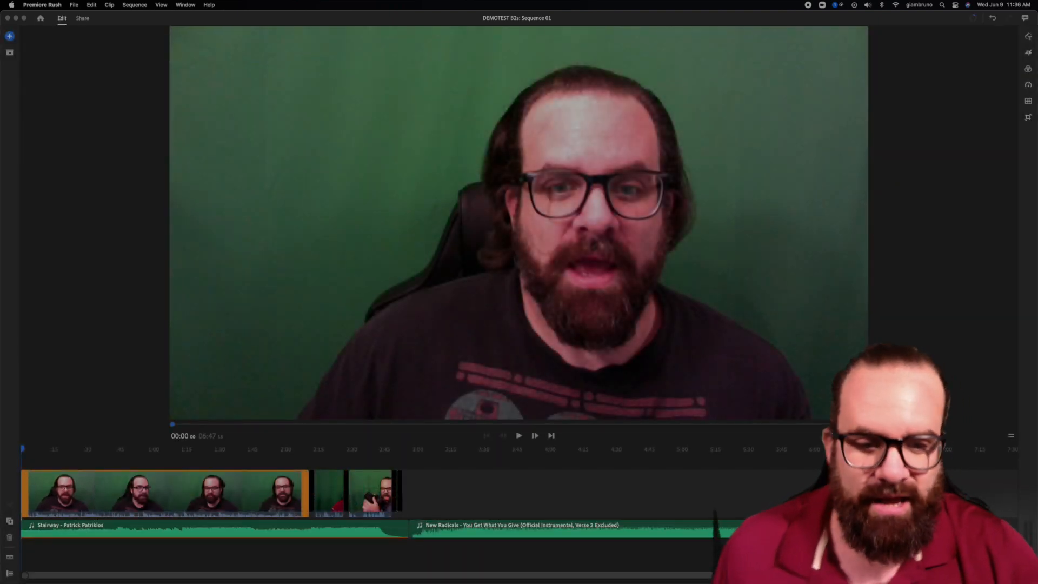
Delete all video, photo and music clips from the timeline so the sequence starts empty
{"action": "left_click_drag", "start_coordinate": [486, 563], "coordinate": [75, 474]}
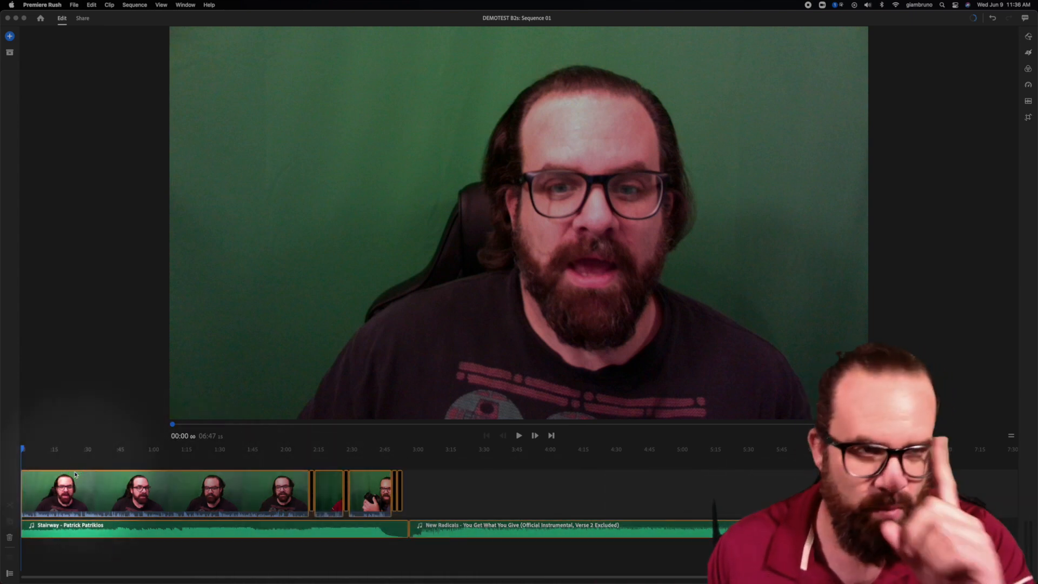
{"action": "key", "text": "BackSpace"}
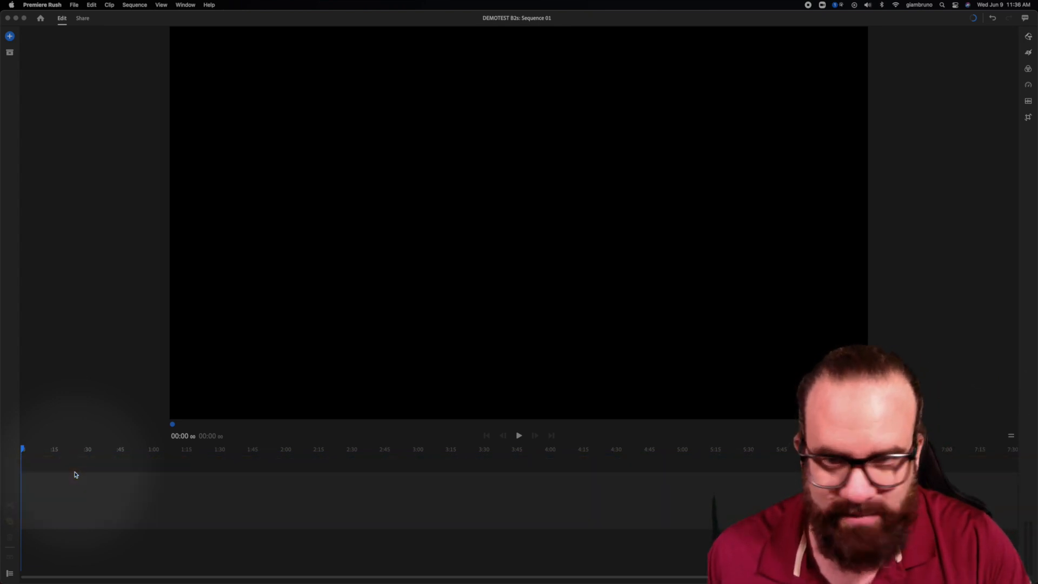
{"action": "left_click_drag", "start_coordinate": [500, 466], "coordinate": [4, 558]}
{"action": "key", "text": "BackSpace"}
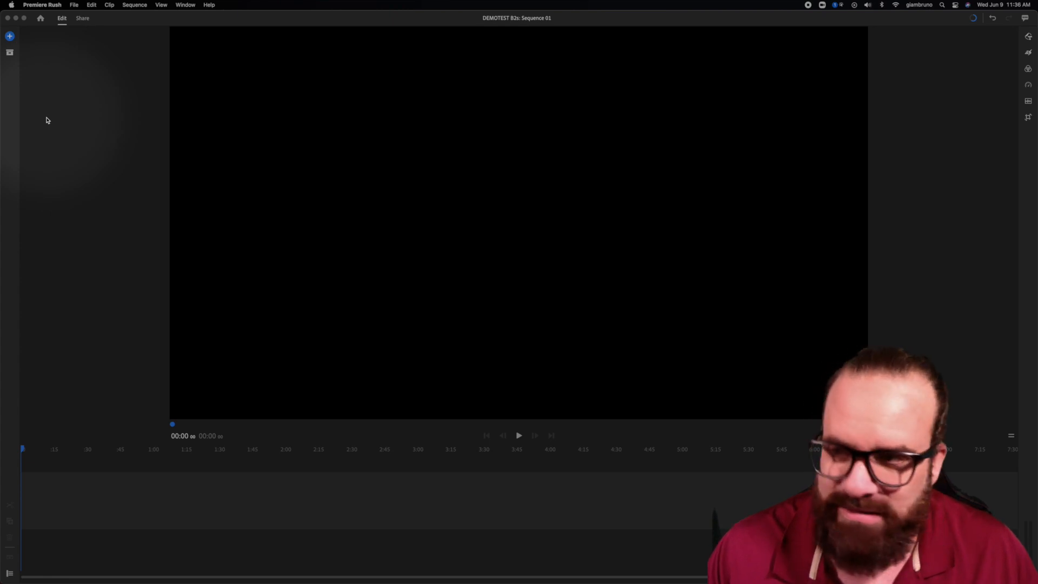
Show the project assets and import Senior Fun Awards 2021 Final.mov into them from the desktop
{"action": "left_click", "coordinate": [9, 54]}
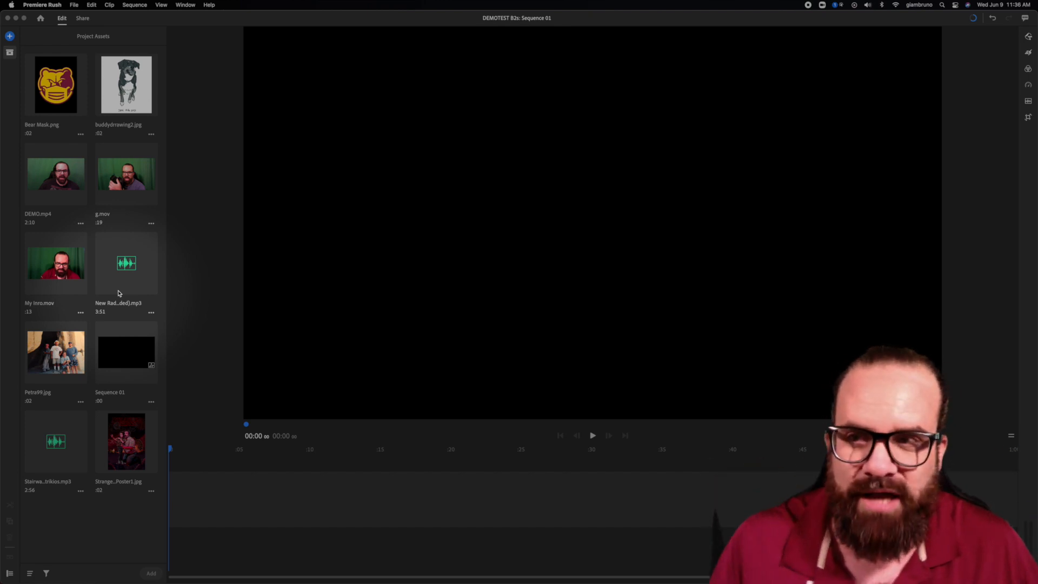
{"action": "left_click_drag", "start_coordinate": [807, 22], "coordinate": [756, 16]}
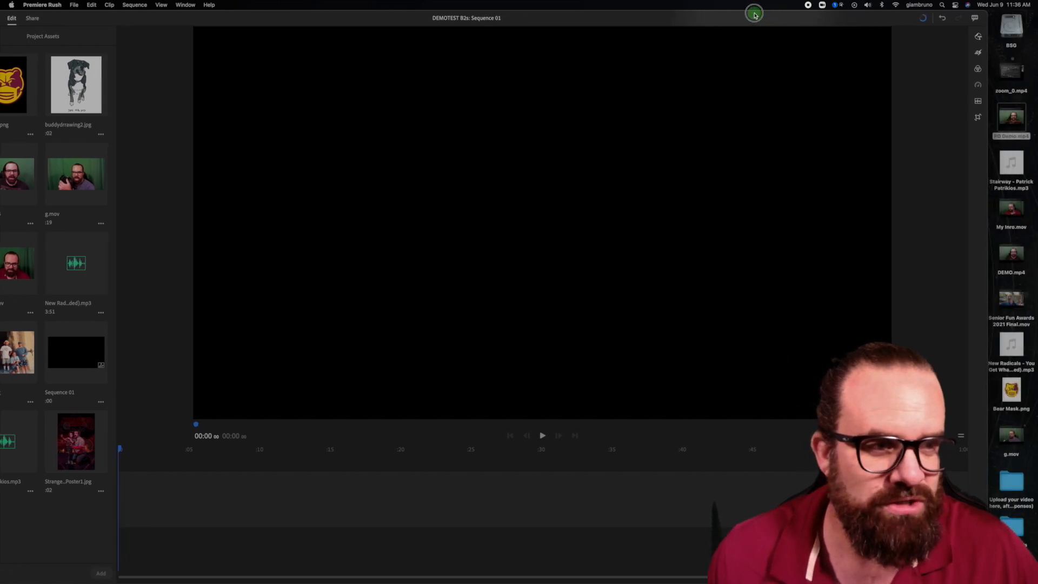
{"action": "left_click_drag", "start_coordinate": [1011, 299], "coordinate": [66, 517]}
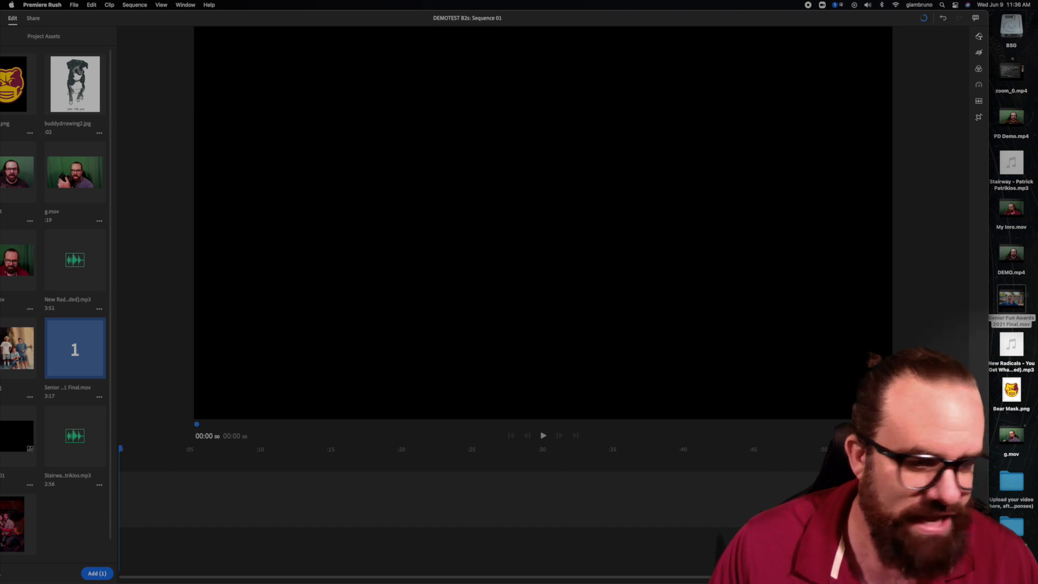
{"action": "left_click_drag", "start_coordinate": [562, 12], "coordinate": [659, 3]}
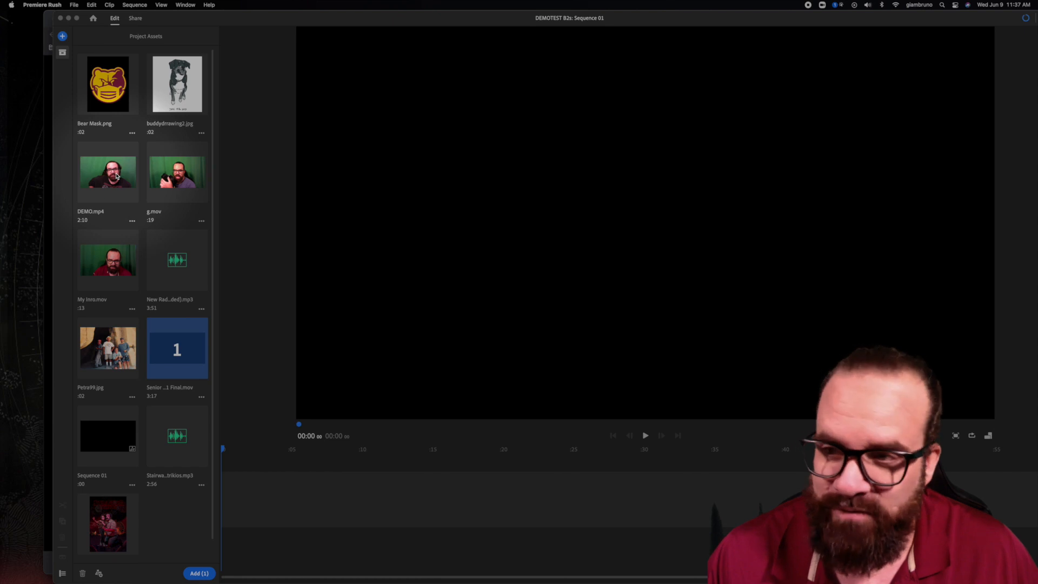
Deselect the Senior Fun Awards video and place only DEMO.mp4 on the empty timeline
{"action": "left_click", "coordinate": [116, 176]}
{"action": "mouse_move", "coordinate": [117, 176]}
{"action": "left_mouse_down"}
{"action": "mouse_move", "coordinate": [308, 409]}
{"action": "mouse_move", "coordinate": [290, 512]}
{"action": "mouse_move", "coordinate": [265, 511]}
{"action": "mouse_move", "coordinate": [81, 204]}
{"action": "mouse_move", "coordinate": [99, 177]}
{"action": "left_mouse_up"}
{"action": "left_click", "coordinate": [158, 439]}
{"action": "left_click", "coordinate": [173, 437]}
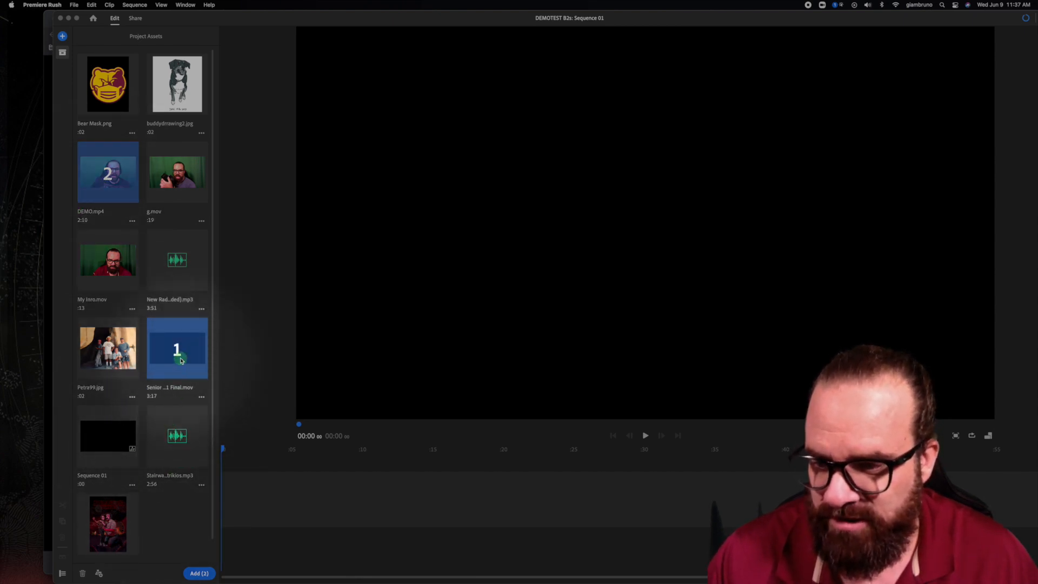
{"action": "left_click", "coordinate": [177, 349]}
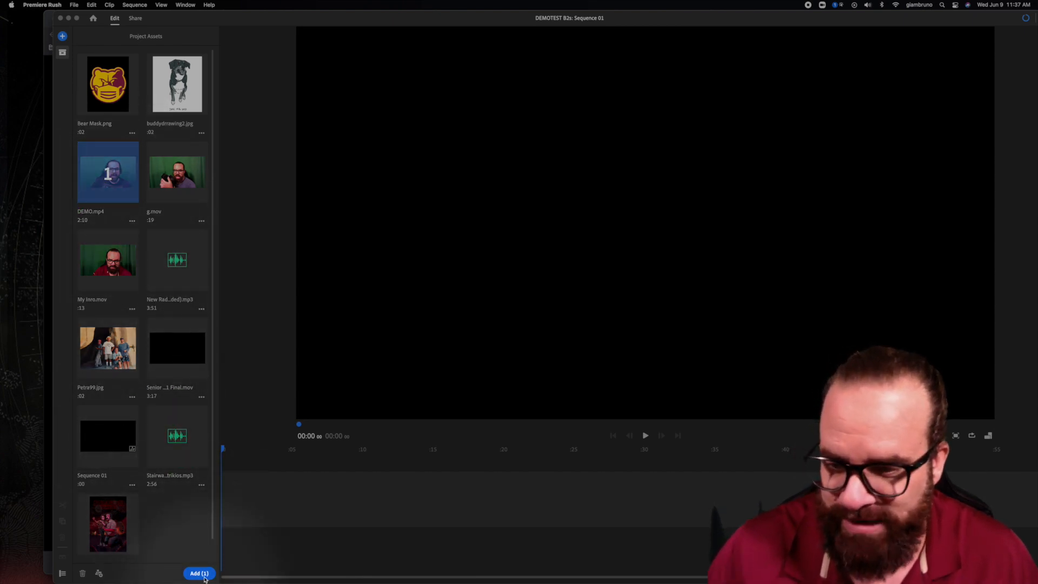
{"action": "left_click_drag", "start_coordinate": [108, 172], "coordinate": [357, 505]}
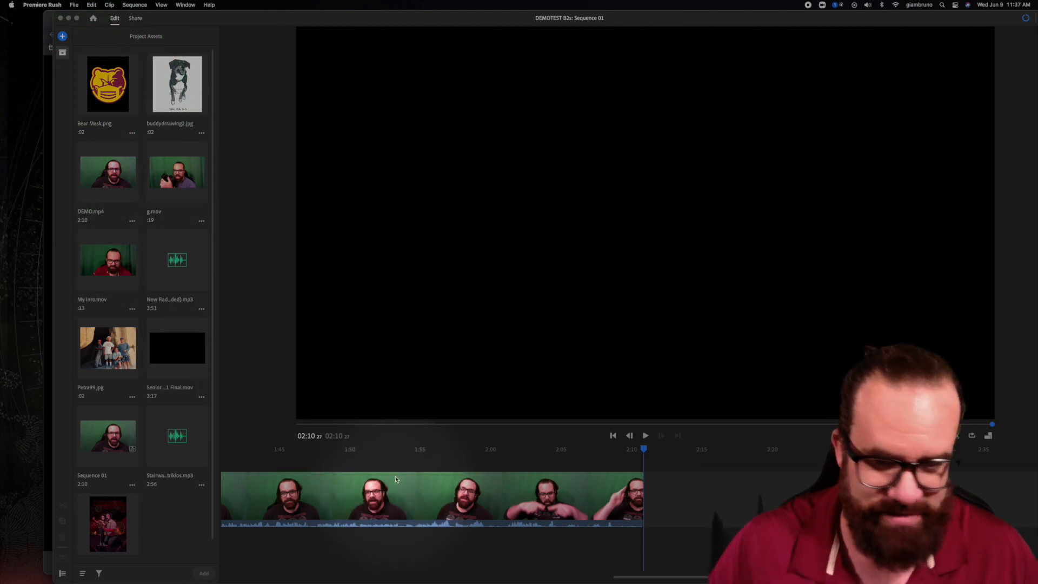
Play the DEMO.mp4 clip from around 35 seconds to find the cut point, and split the clip at about 00:34
{"action": "left_click_drag", "start_coordinate": [503, 24], "coordinate": [462, 3]}
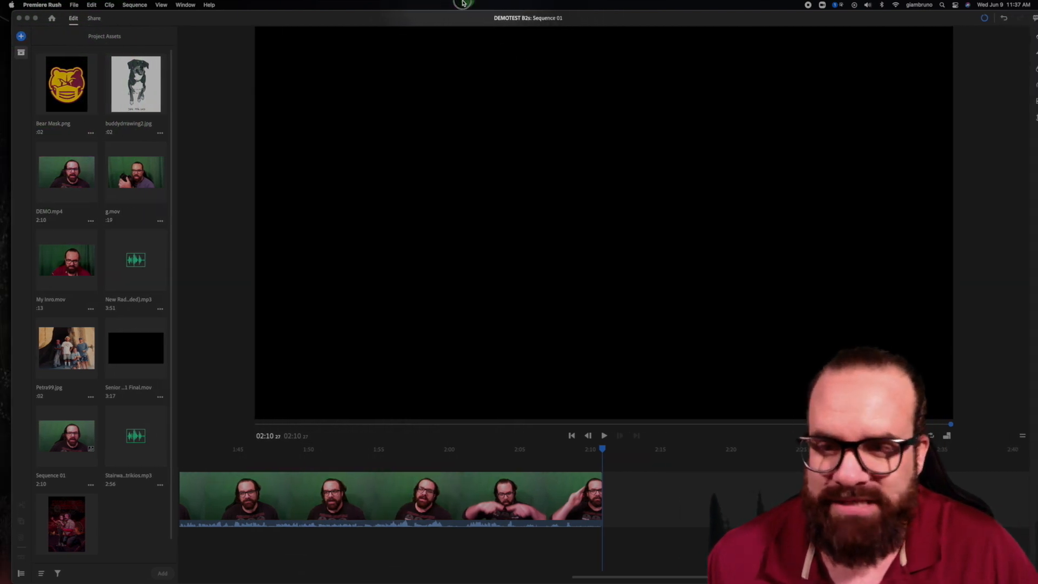
{"action": "left_click_drag", "start_coordinate": [605, 575], "coordinate": [187, 576]}
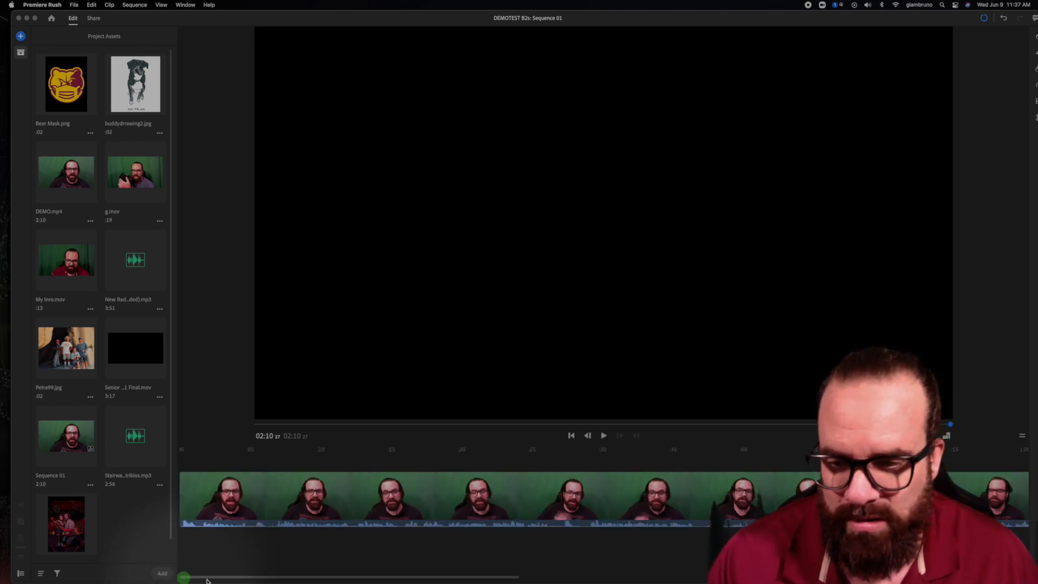
{"action": "left_click_drag", "start_coordinate": [515, 576], "coordinate": [919, 575]}
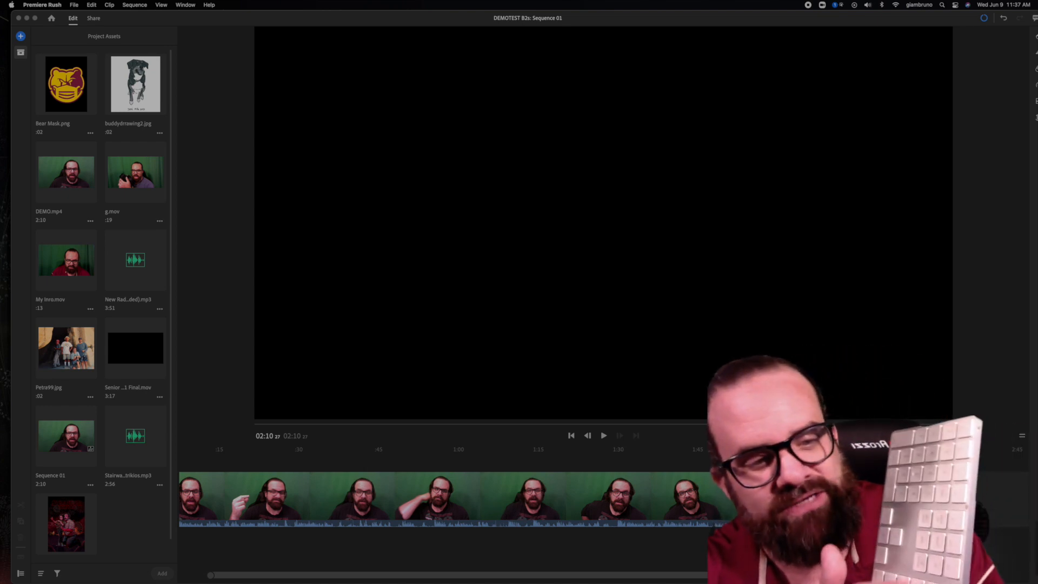
{"action": "key", "text": "backslash"}
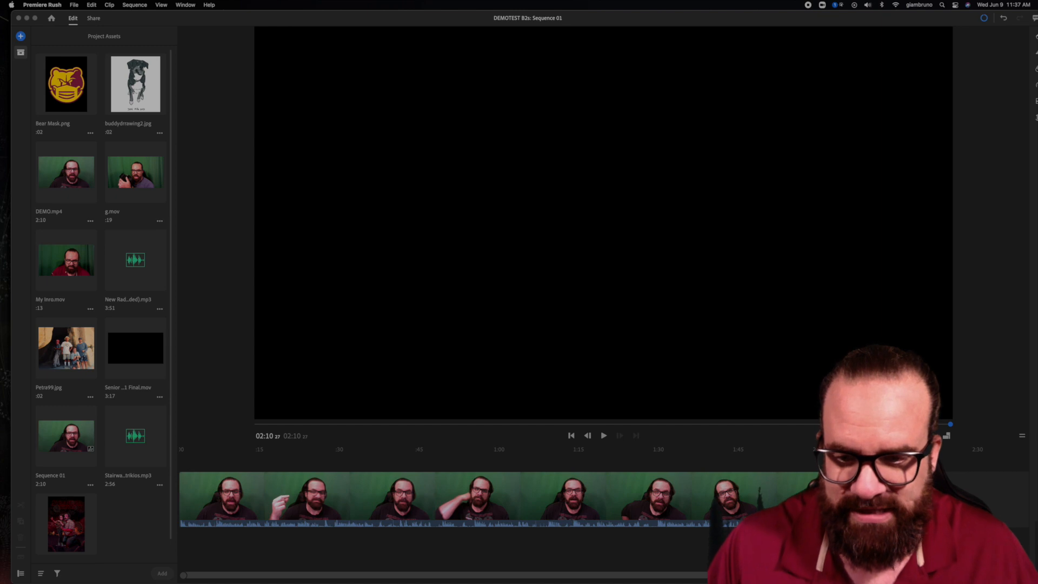
{"action": "left_click", "coordinate": [395, 448]}
{"action": "left_click_drag", "start_coordinate": [398, 449], "coordinate": [367, 452]}
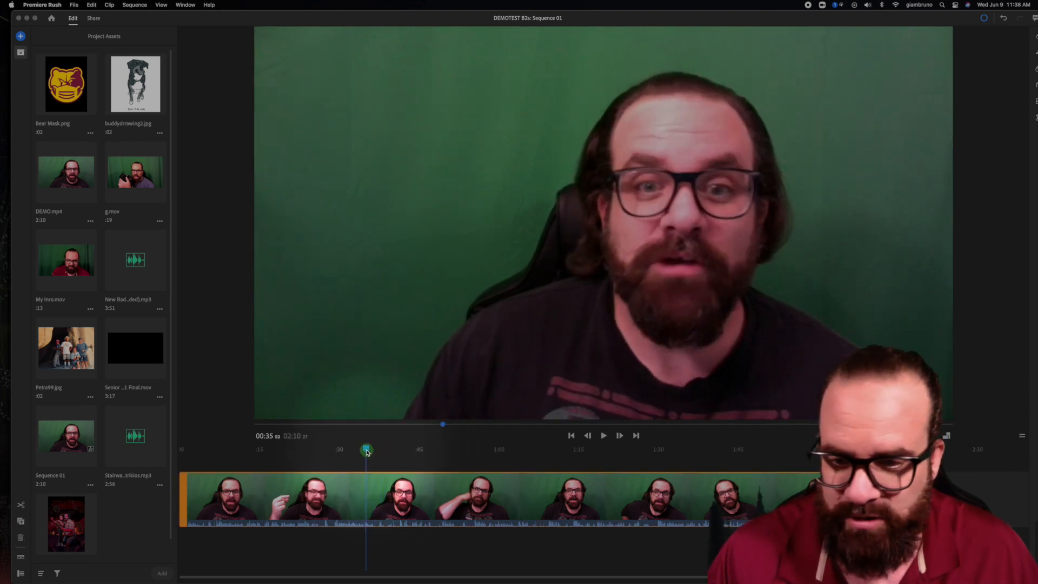
{"action": "key", "text": "space"}
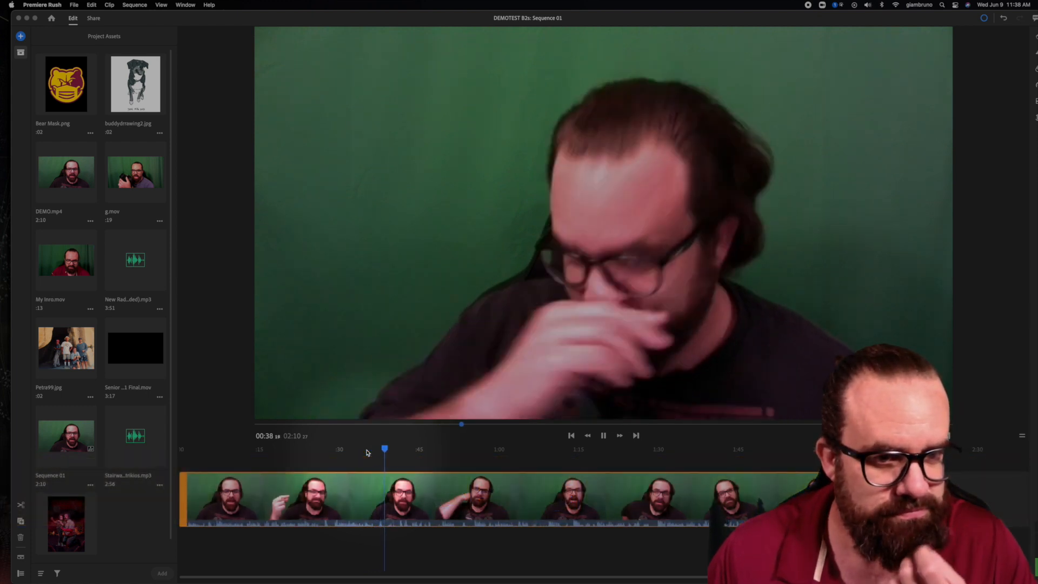
{"action": "key", "text": "space"}
{"action": "left_click_drag", "start_coordinate": [387, 450], "coordinate": [365, 451]}
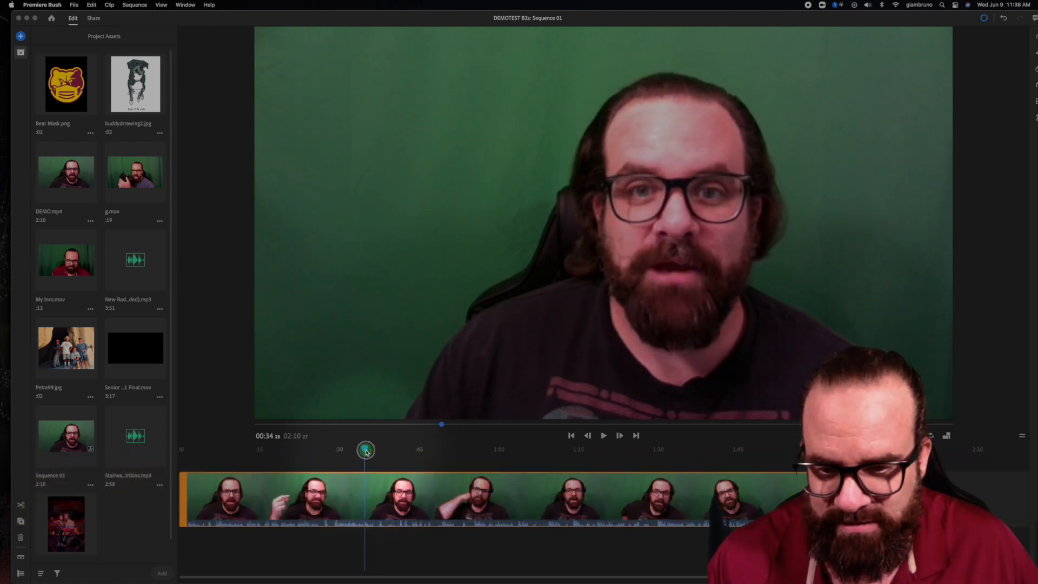
{"action": "left_click_drag", "start_coordinate": [366, 451], "coordinate": [364, 451]}
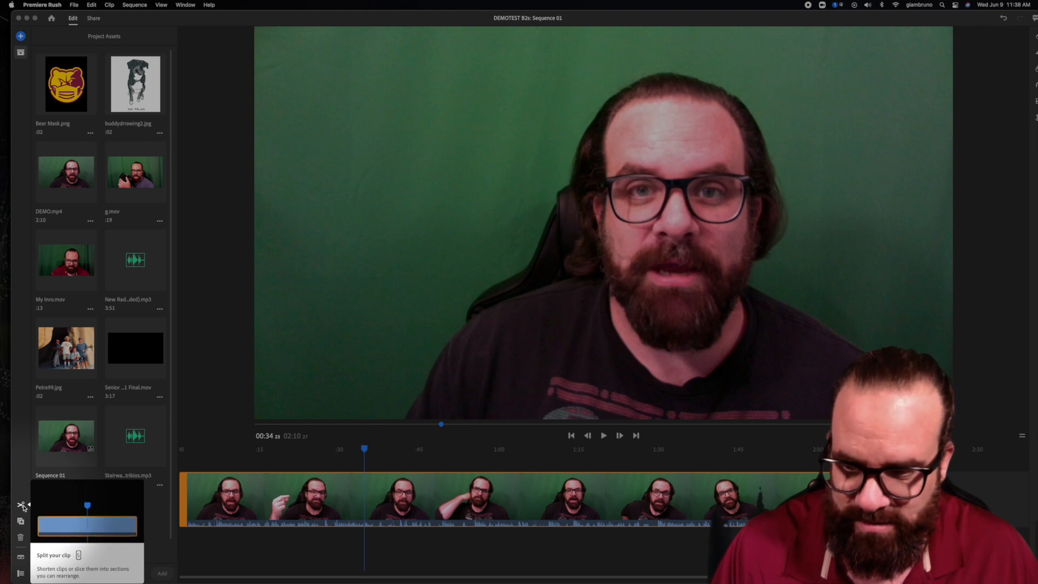
{"action": "left_click", "coordinate": [22, 505]}
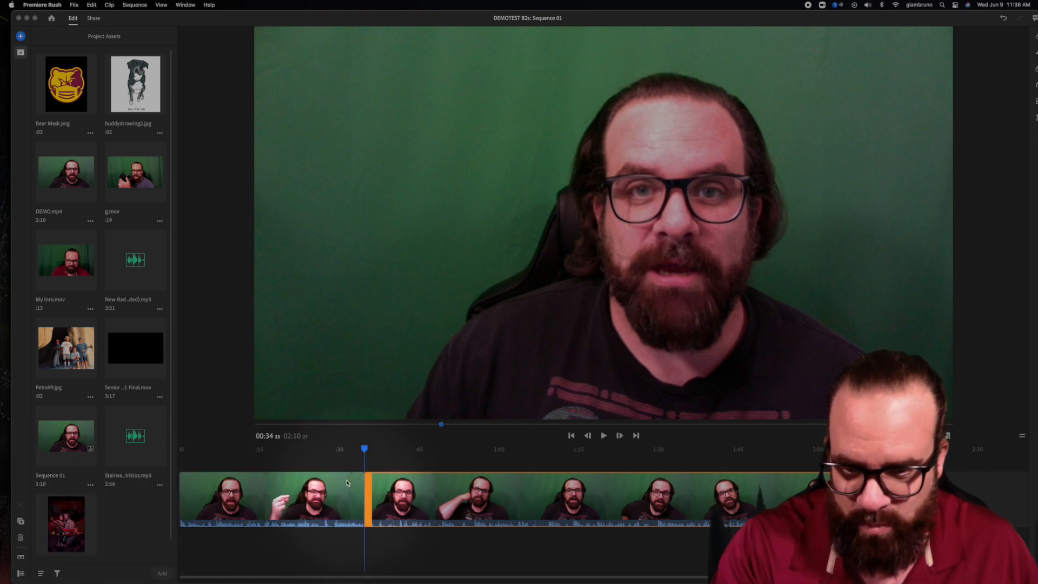
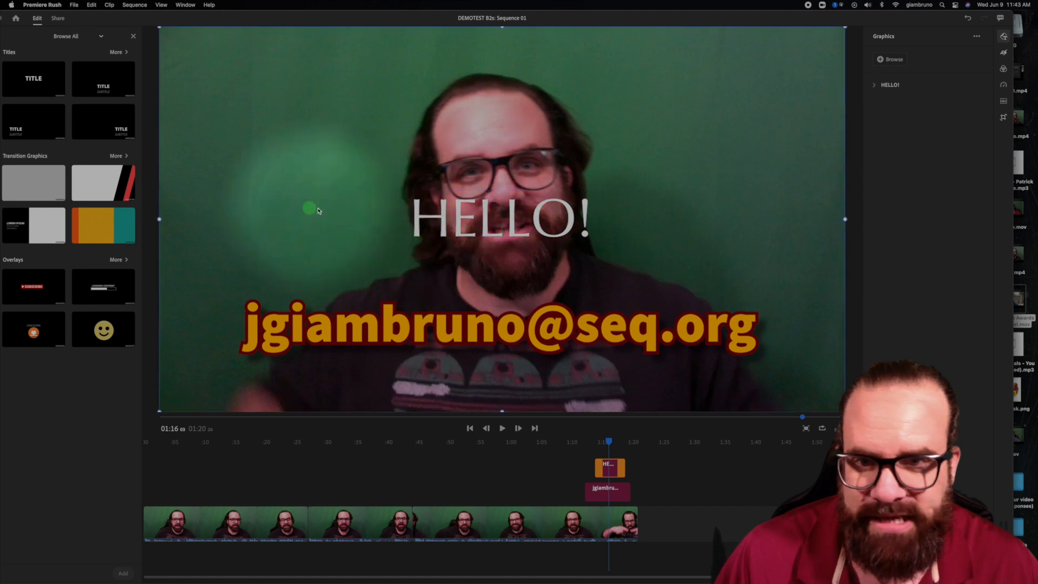
Move the HELLO! title to the top of the frame and extend its clip to start earlier than the e-mail title
{"action": "left_click_drag", "start_coordinate": [427, 215], "coordinate": [423, 63]}
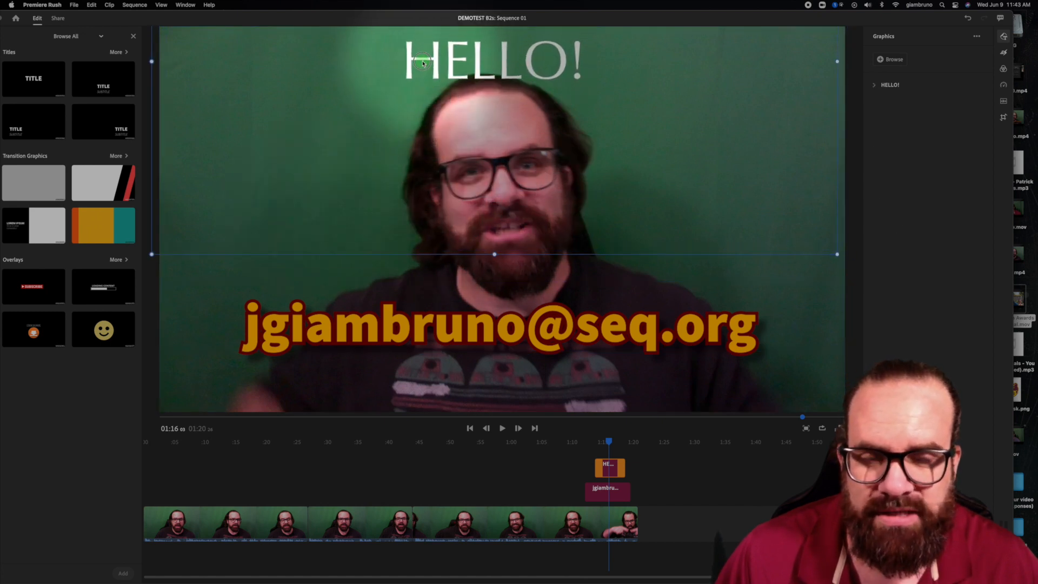
{"action": "mouse_move", "coordinate": [609, 442]}
{"action": "left_mouse_down"}
{"action": "mouse_move", "coordinate": [576, 444]}
{"action": "mouse_move", "coordinate": [607, 440]}
{"action": "left_mouse_up"}
{"action": "left_click", "coordinate": [590, 464]}
{"action": "left_click", "coordinate": [595, 467]}
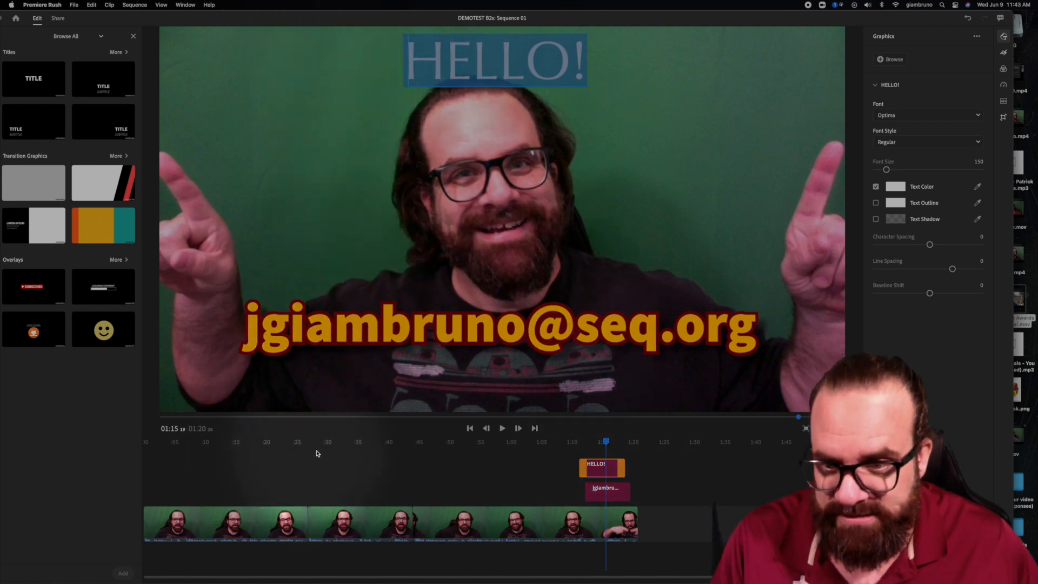
Play the DEMO.mp4 clip from about 00:25 to find the spot for a photo, and show the project assets
{"action": "left_click", "coordinate": [301, 443]}
{"action": "key", "text": "space"}
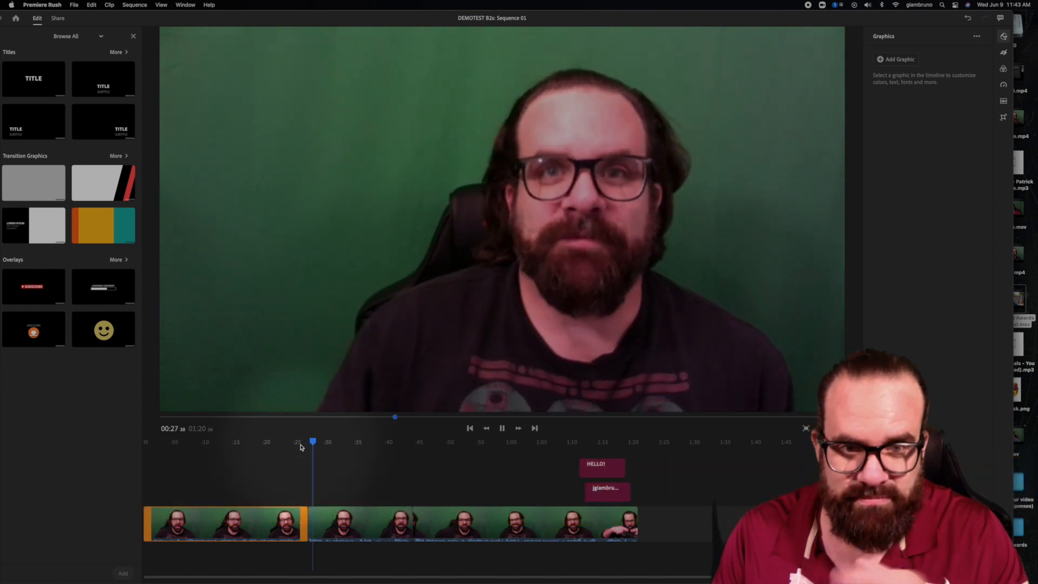
{"action": "key", "text": "space"}
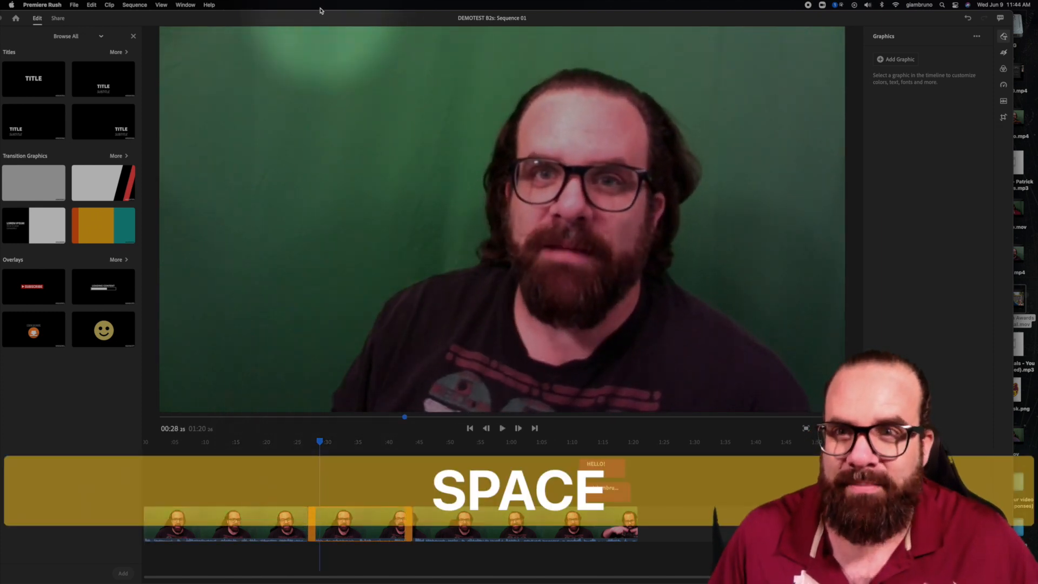
{"action": "left_click_drag", "start_coordinate": [320, 11], "coordinate": [365, 12]}
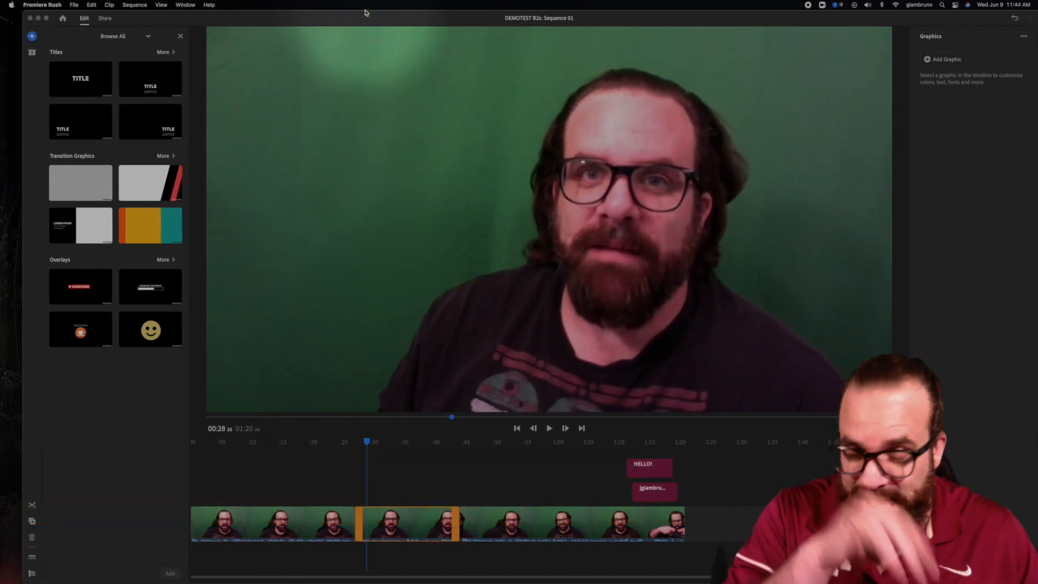
{"action": "left_click", "coordinate": [32, 53]}
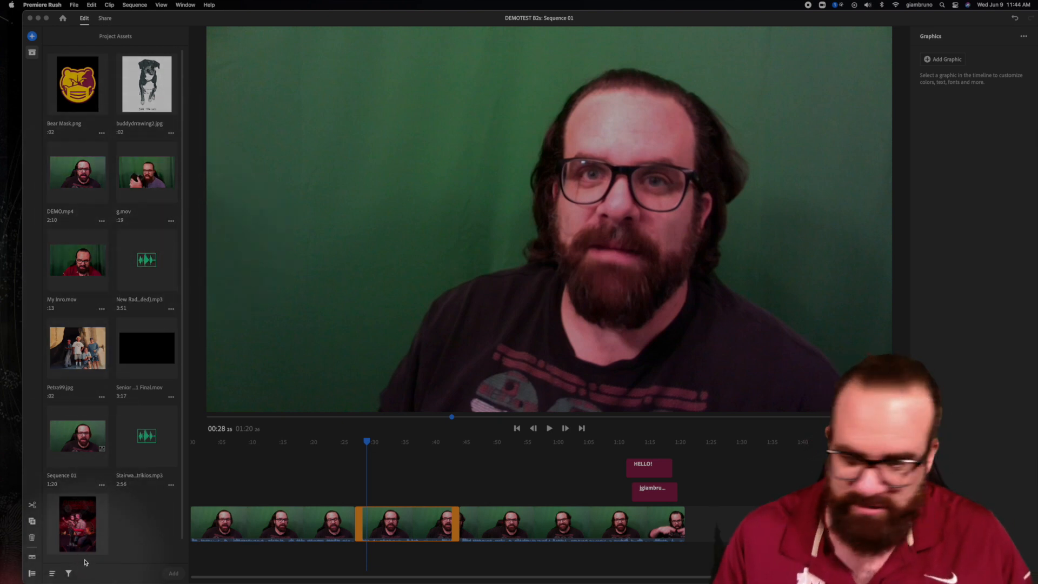
Place the red Ferris wheel photo above DEMO.mp4 at about 00:24 and extend it to end at about 00:30
{"action": "left_click_drag", "start_coordinate": [366, 442], "coordinate": [342, 445]}
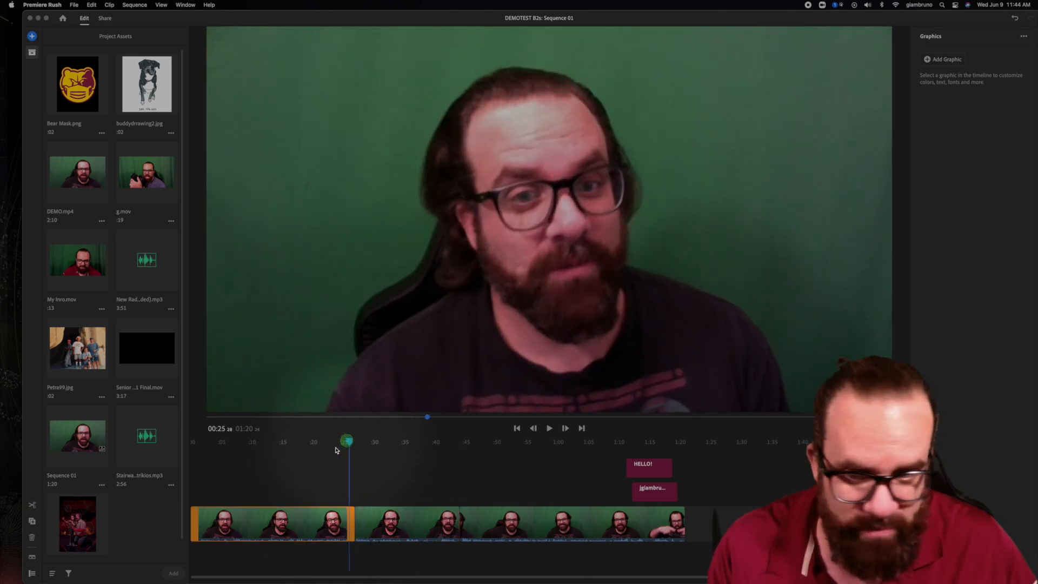
{"action": "left_click_drag", "start_coordinate": [77, 531], "coordinate": [350, 493]}
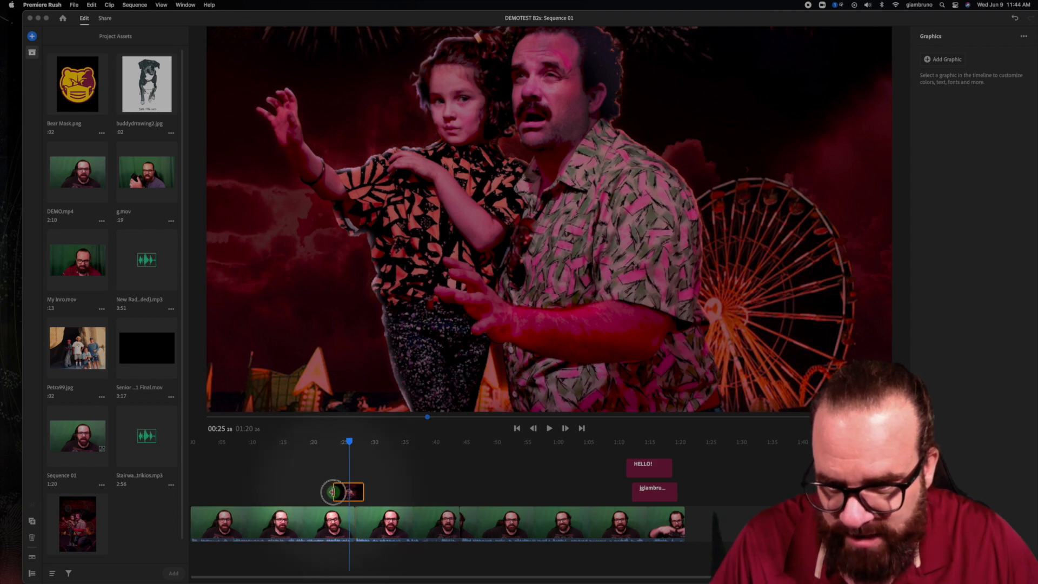
{"action": "left_click", "coordinate": [331, 492]}
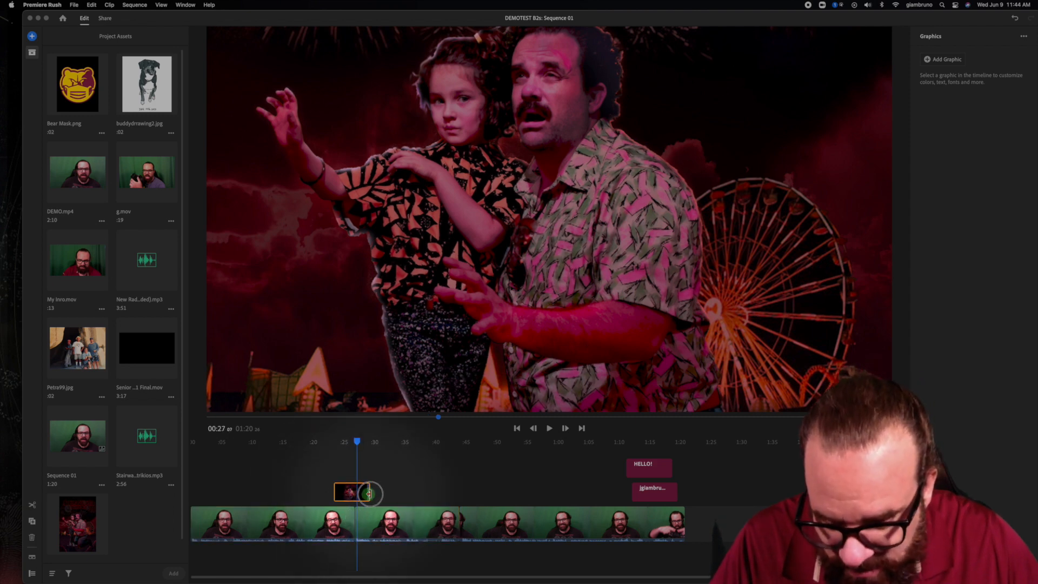
{"action": "left_click_drag", "start_coordinate": [370, 494], "coordinate": [373, 494]}
Play the sequence from about 00:17 through the photo to about 00:34 to find the next insertion point
{"action": "left_click_drag", "start_coordinate": [340, 445], "coordinate": [301, 443]}
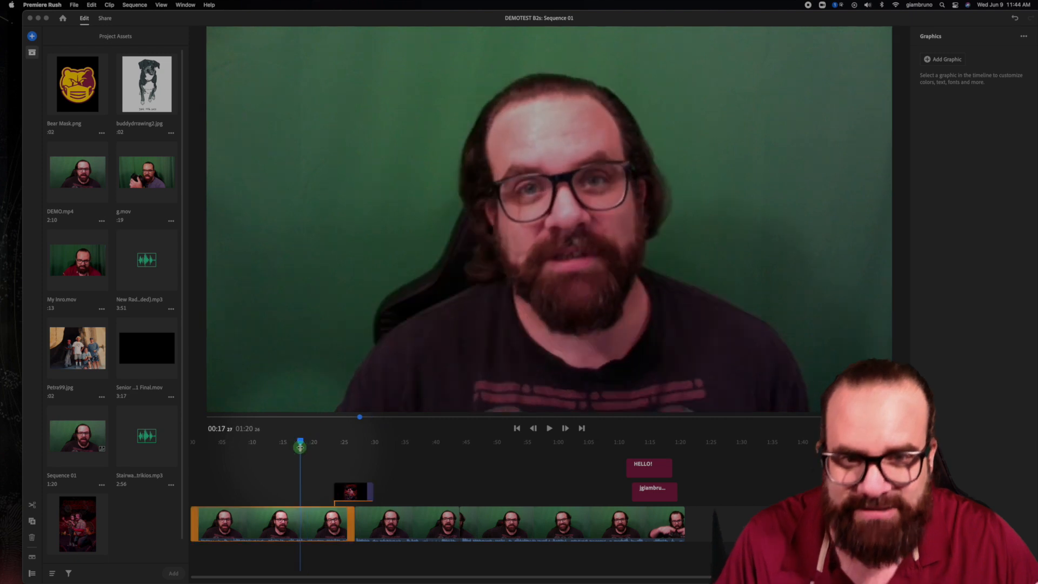
{"action": "key", "text": "space"}
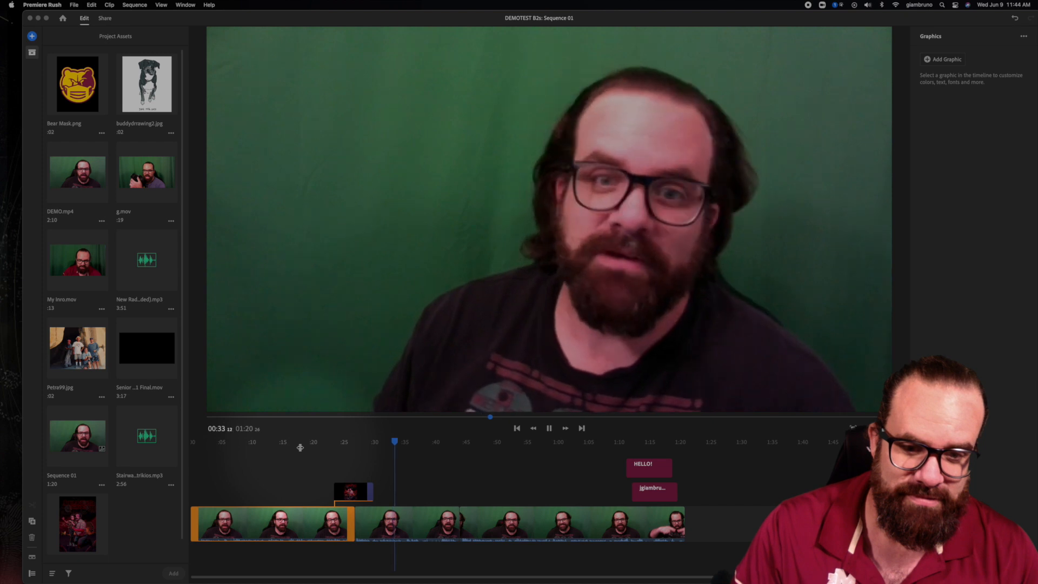
{"action": "key", "text": "space"}
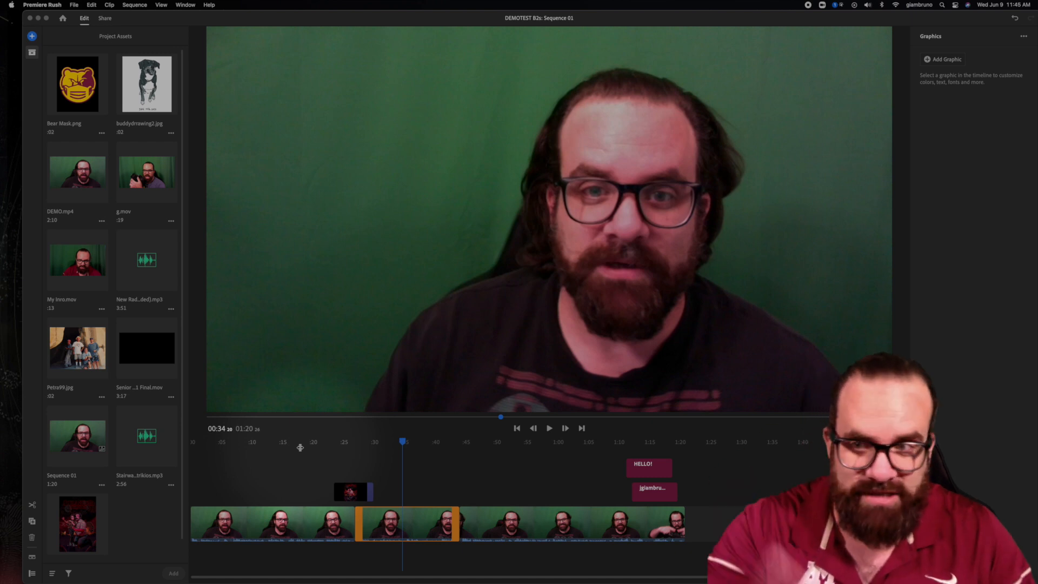
Place g.mov on the track above DEMO.mp4 and trim it to run from about 00:40 to 00:47
{"action": "left_click_drag", "start_coordinate": [147, 172], "coordinate": [506, 453]}
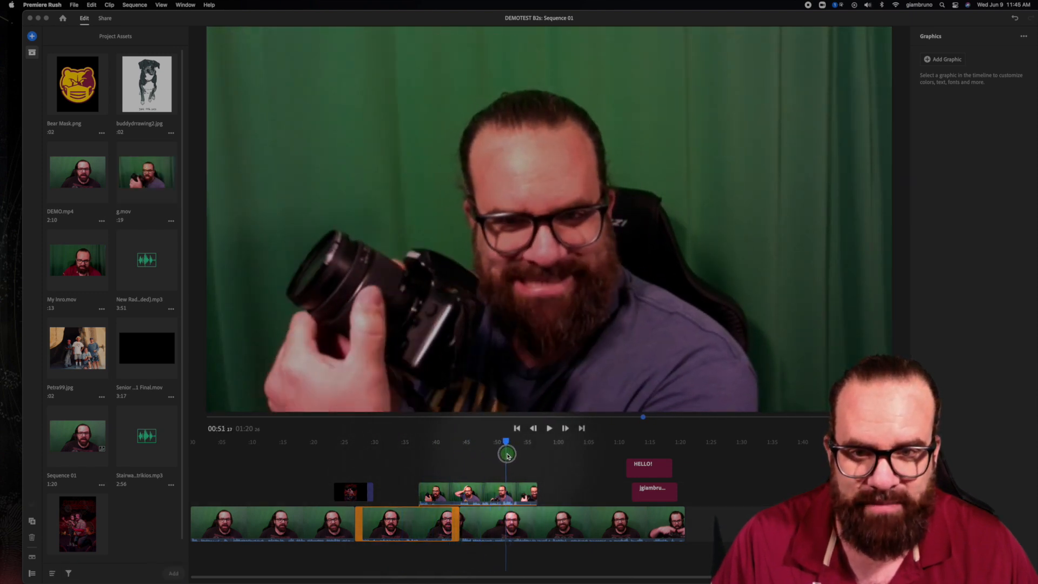
{"action": "left_click", "coordinate": [498, 496]}
{"action": "left_click_drag", "start_coordinate": [421, 494], "coordinate": [462, 496]}
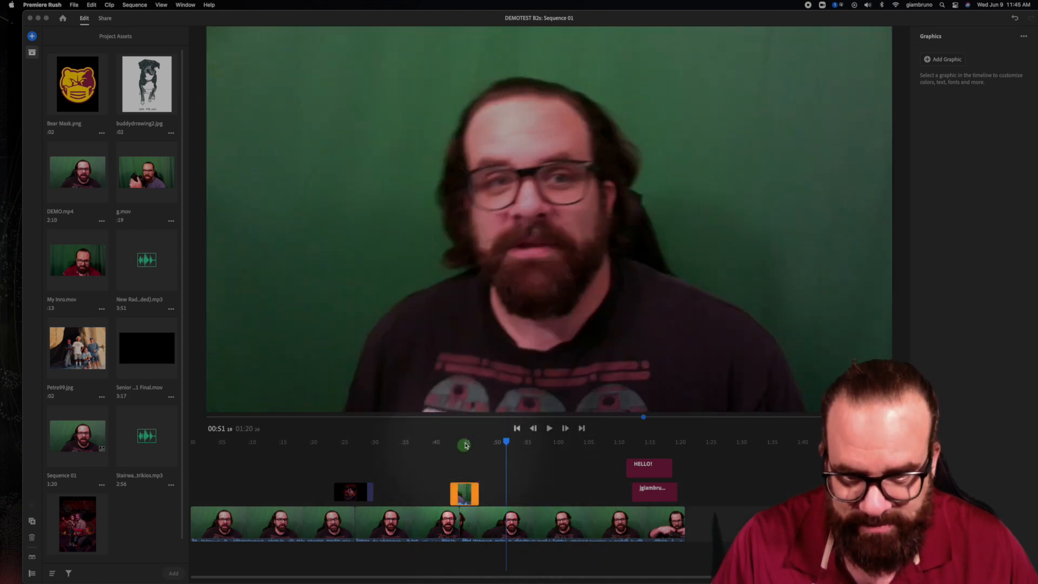
{"action": "left_click_drag", "start_coordinate": [467, 444], "coordinate": [429, 447]}
{"action": "left_click_drag", "start_coordinate": [448, 493], "coordinate": [431, 493]}
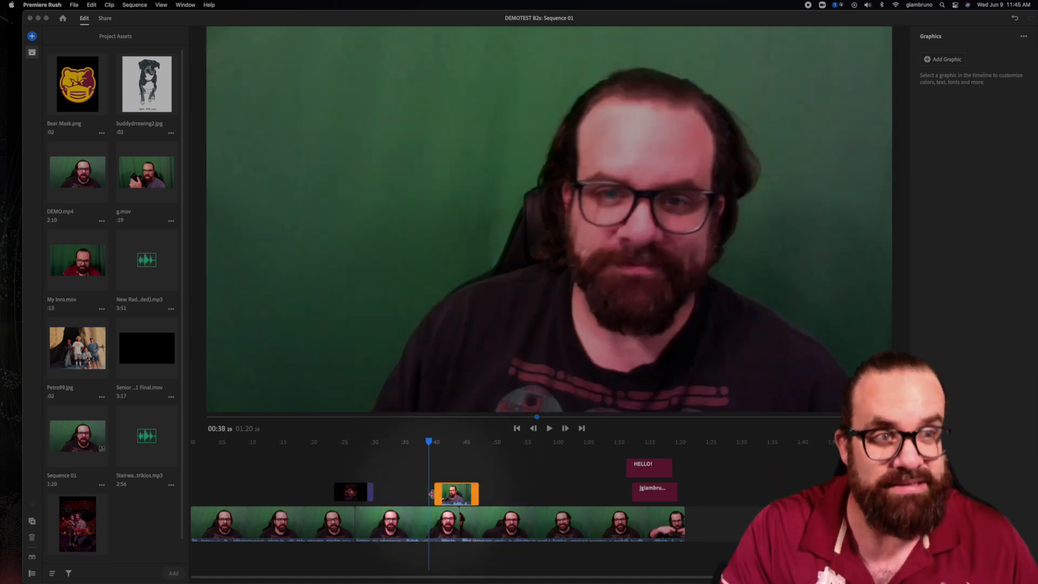
Review the layered timeline by scrubbing over the photo, the DEMO.mp4 sections, the titles and the g.mov clip
{"action": "left_click_drag", "start_coordinate": [410, 18], "coordinate": [356, 20]}
{"action": "left_click", "coordinate": [301, 492]}
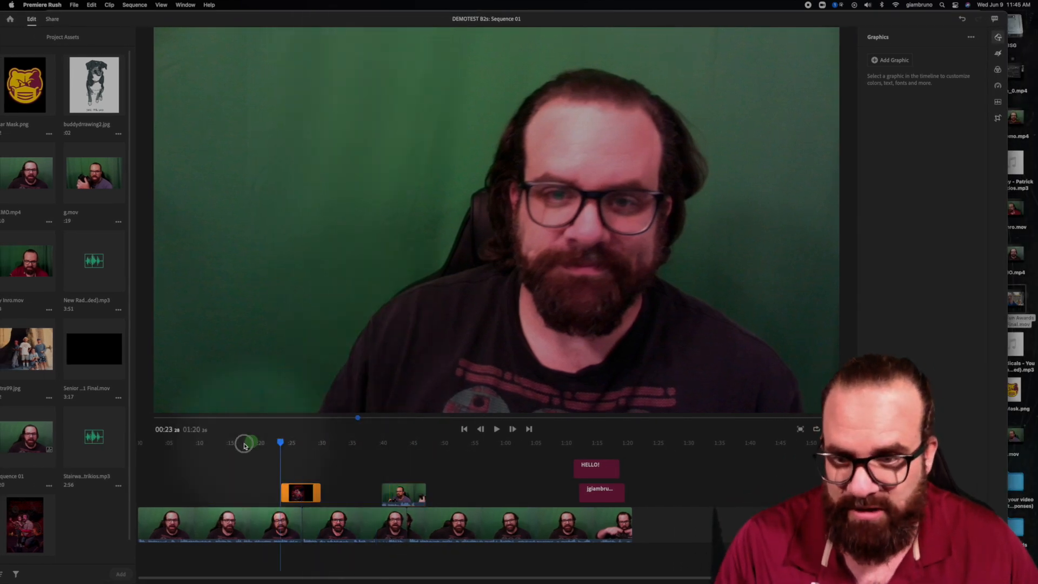
{"action": "left_click_drag", "start_coordinate": [248, 445], "coordinate": [234, 444]}
{"action": "left_click", "coordinate": [238, 523]}
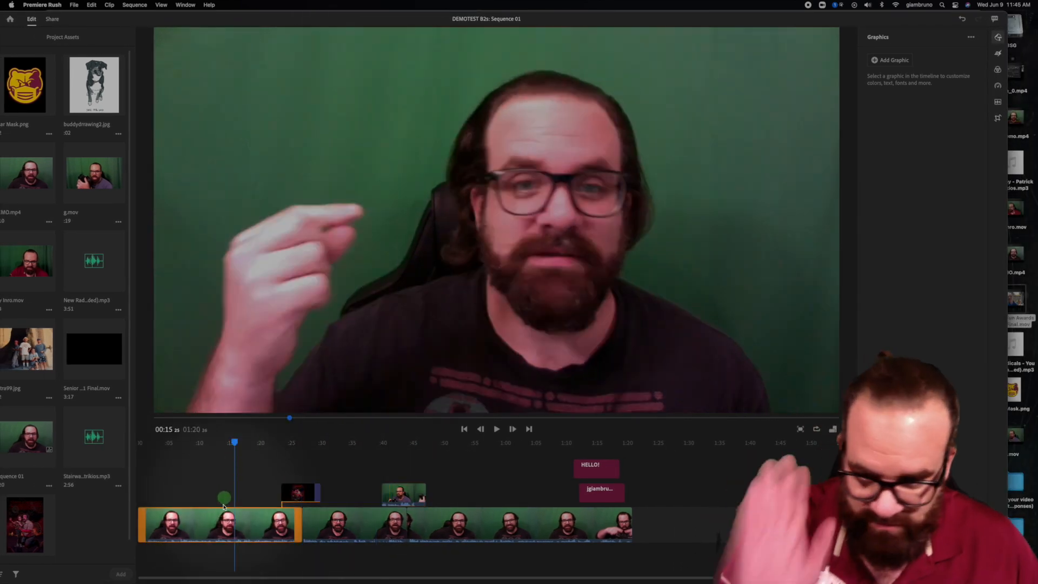
{"action": "left_click", "coordinate": [564, 534]}
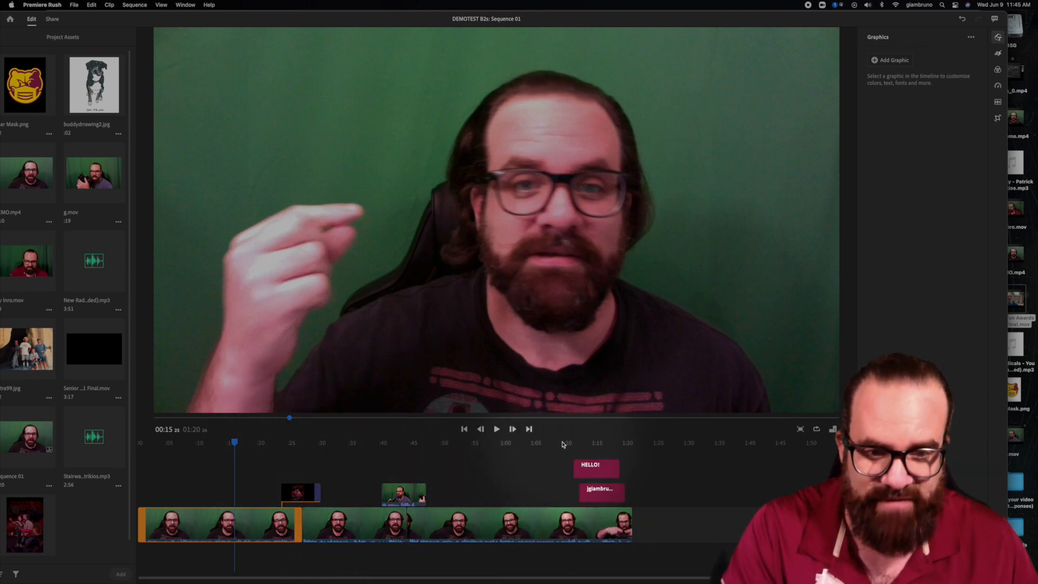
{"action": "left_click", "coordinate": [599, 443]}
{"action": "left_click_drag", "start_coordinate": [600, 443], "coordinate": [397, 483]}
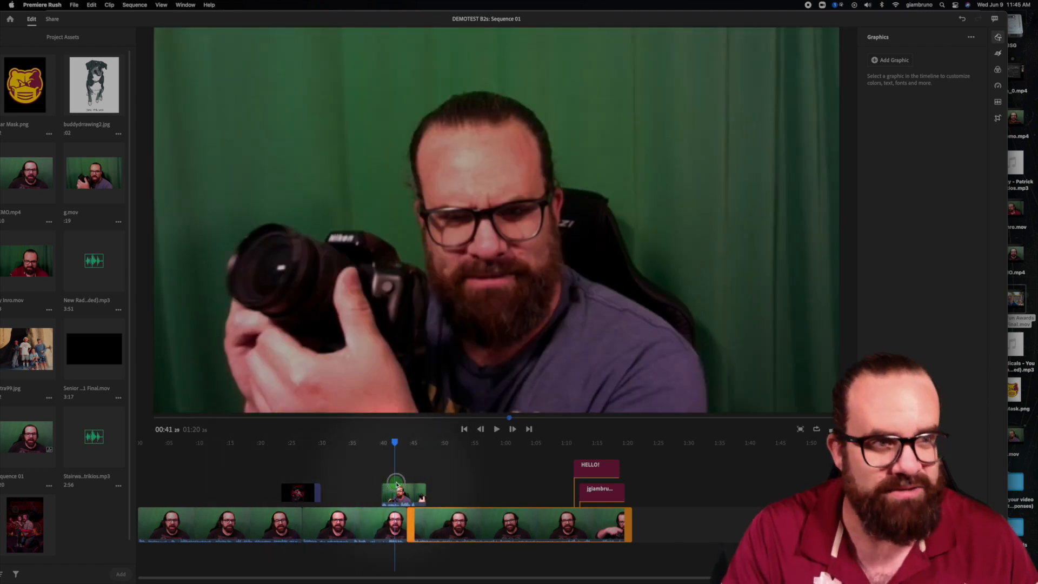
Silence the g.mov clip by setting its clip volume to 0, and collapse the advanced audio settings
{"action": "left_click", "coordinate": [396, 483]}
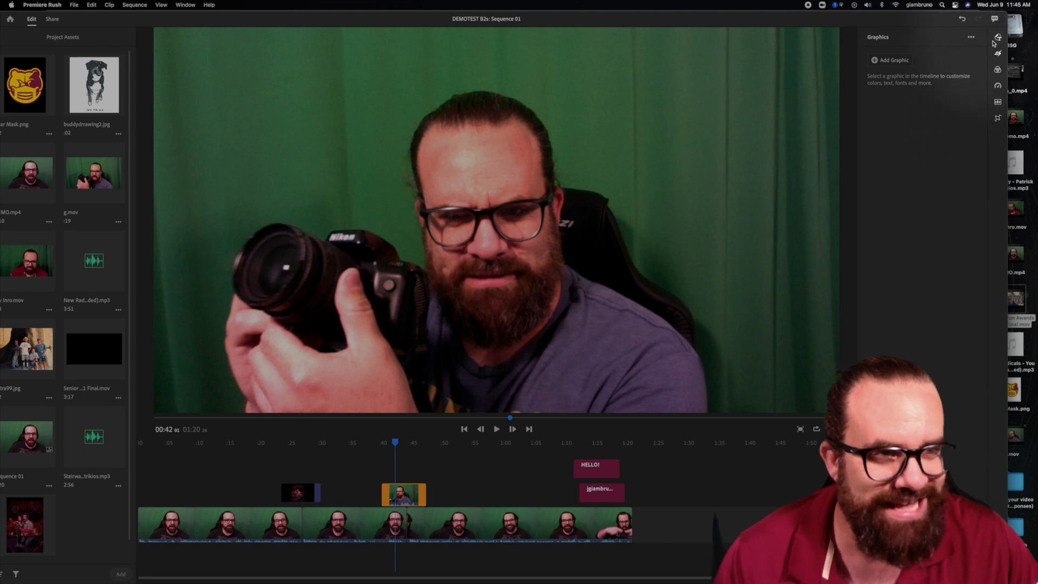
{"action": "left_click", "coordinate": [997, 102]}
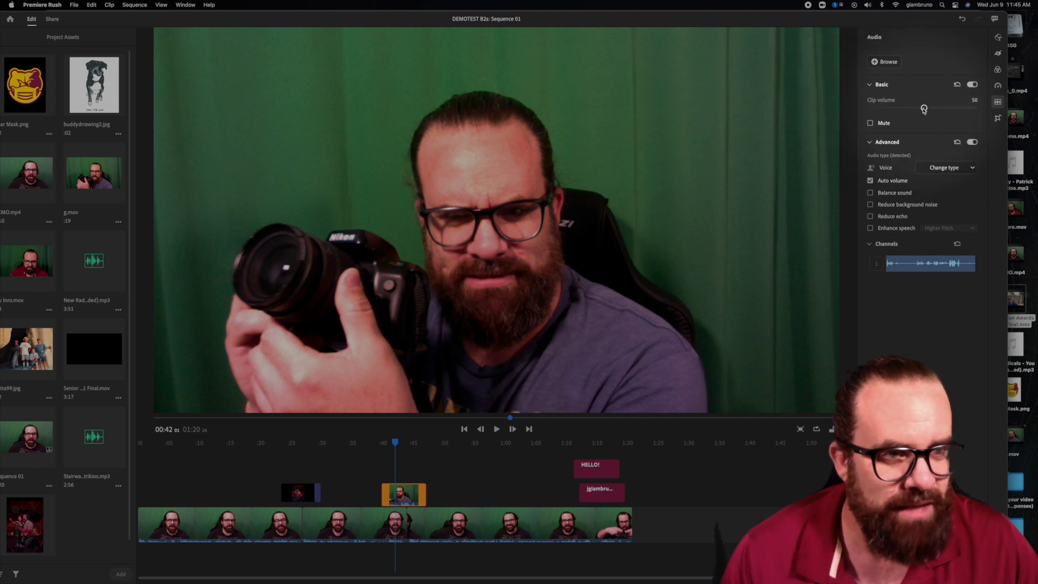
{"action": "left_click_drag", "start_coordinate": [911, 108], "coordinate": [855, 109]}
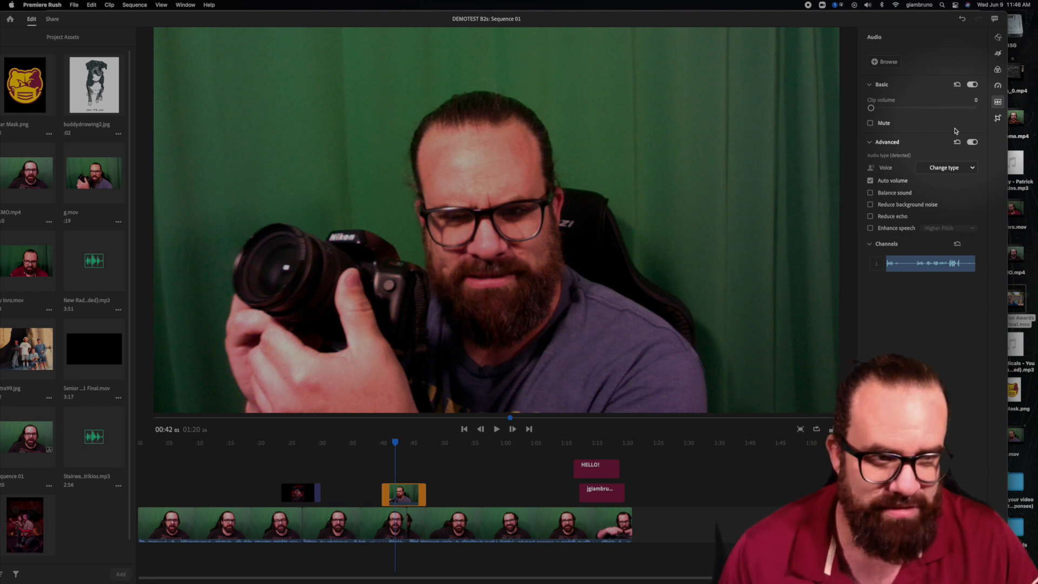
{"action": "left_click", "coordinate": [867, 143]}
Play the sequence from about 00:38 through g.mov to check the silenced clip
{"action": "left_click_drag", "start_coordinate": [395, 445], "coordinate": [377, 463]}
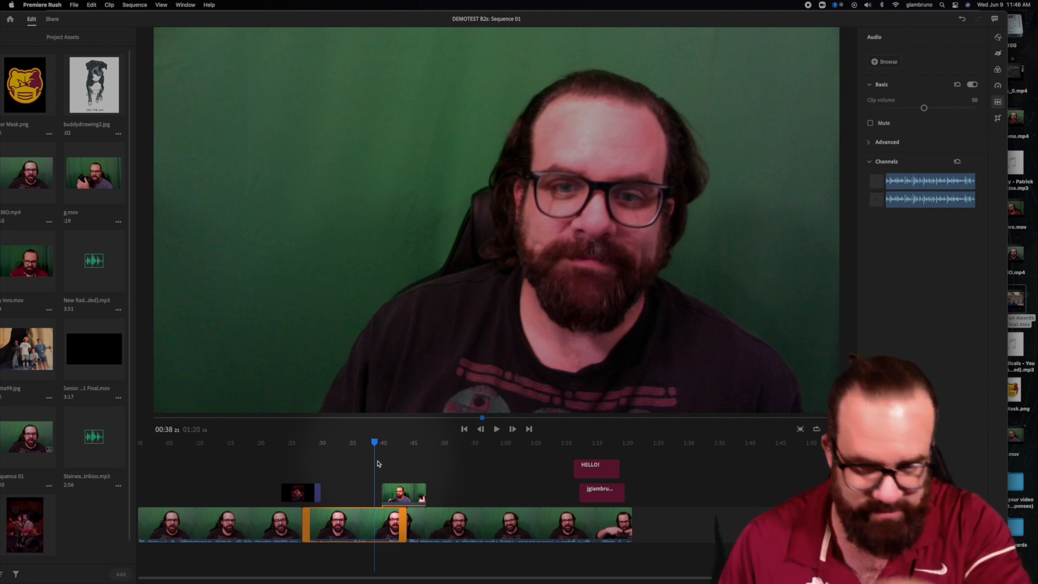
{"action": "key", "text": "space"}
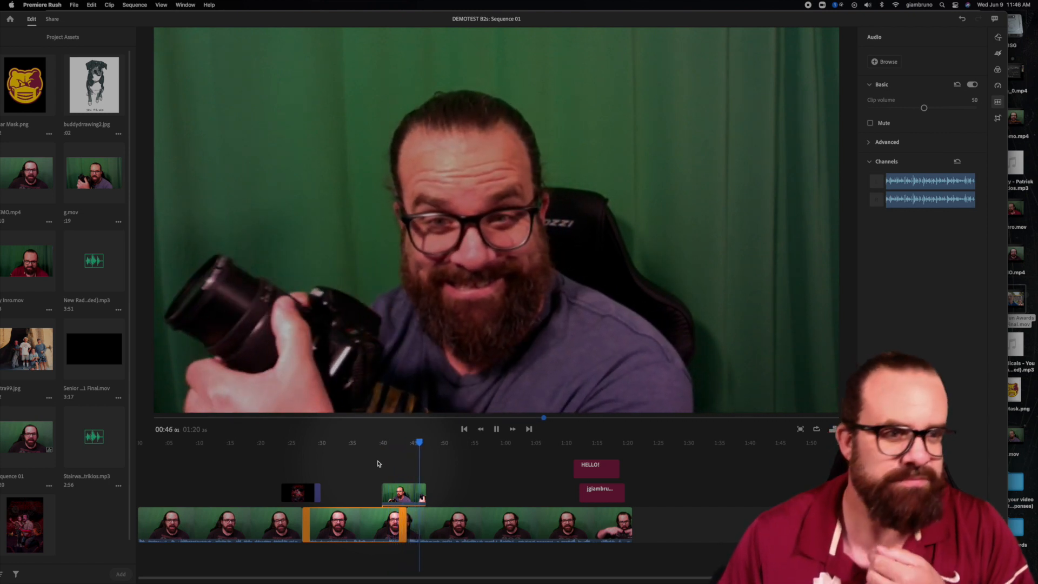
{"action": "key", "text": "space"}
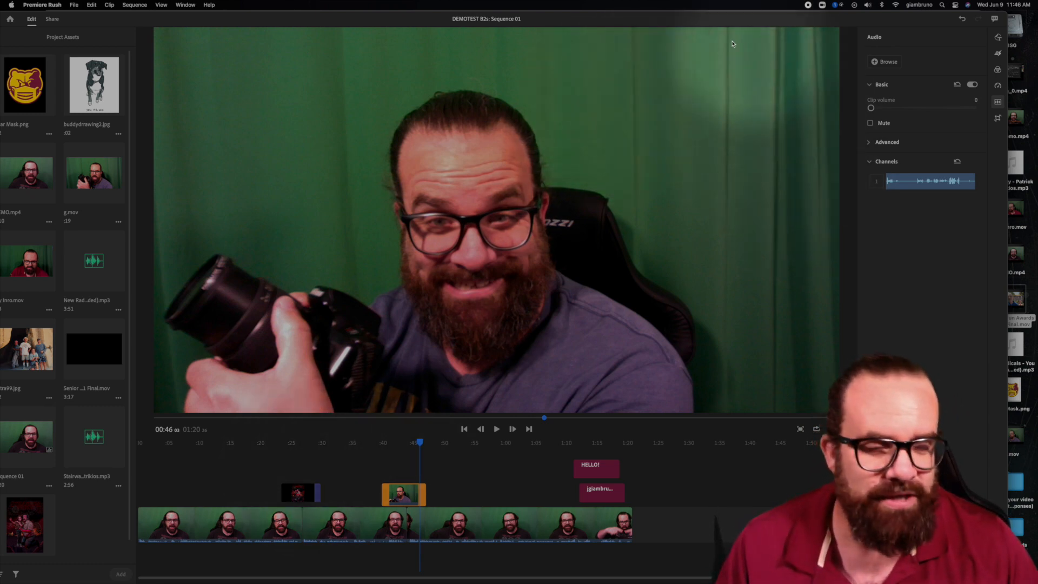
Play the sequence from about 00:22 into the start of the Ferris wheel photo to check the cut
{"action": "left_click_drag", "start_coordinate": [695, 19], "coordinate": [749, 12]}
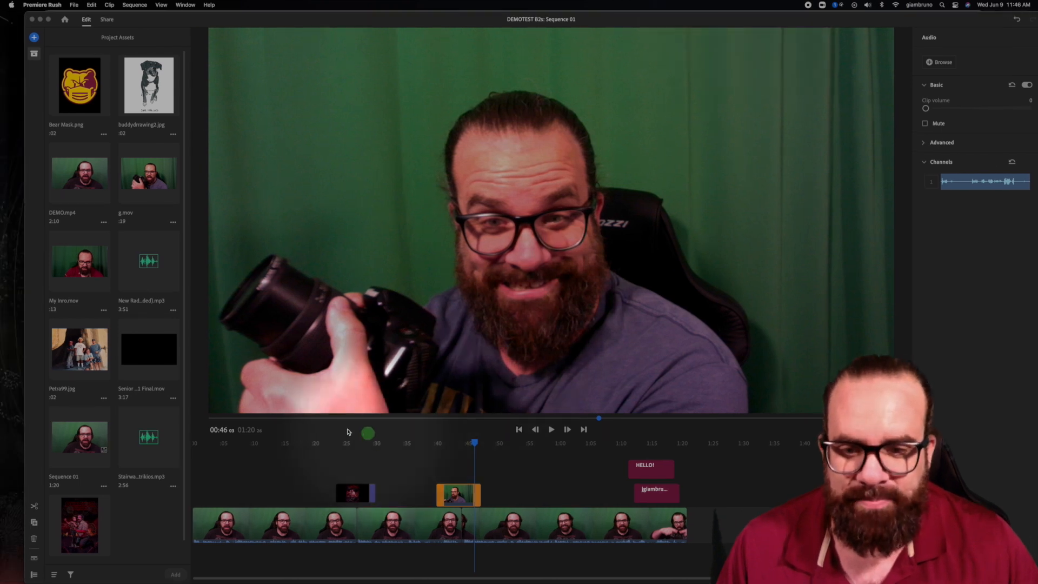
{"action": "left_click", "coordinate": [330, 445]}
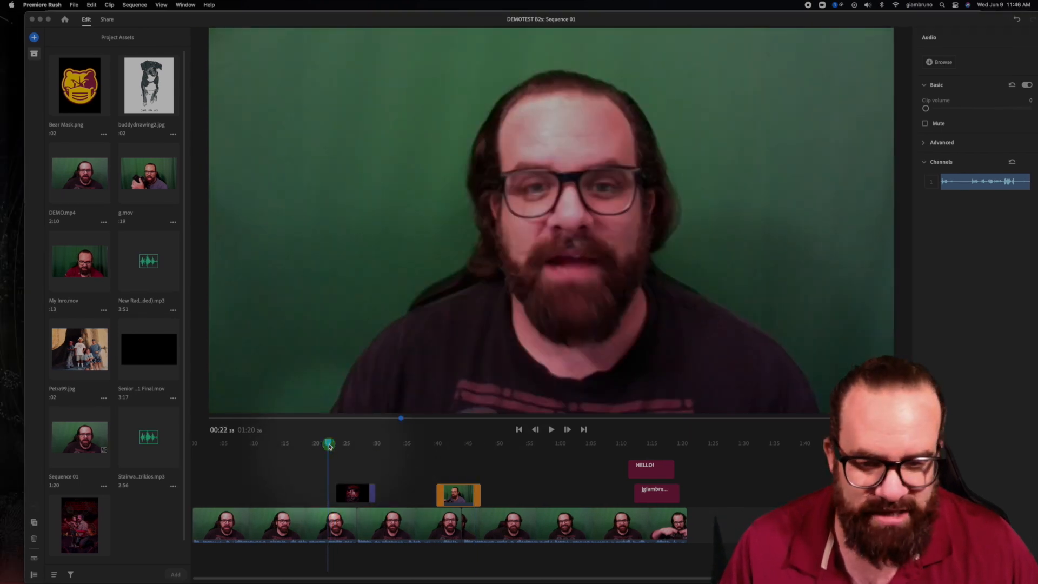
{"action": "left_click", "coordinate": [330, 444]}
{"action": "key", "text": "space"}
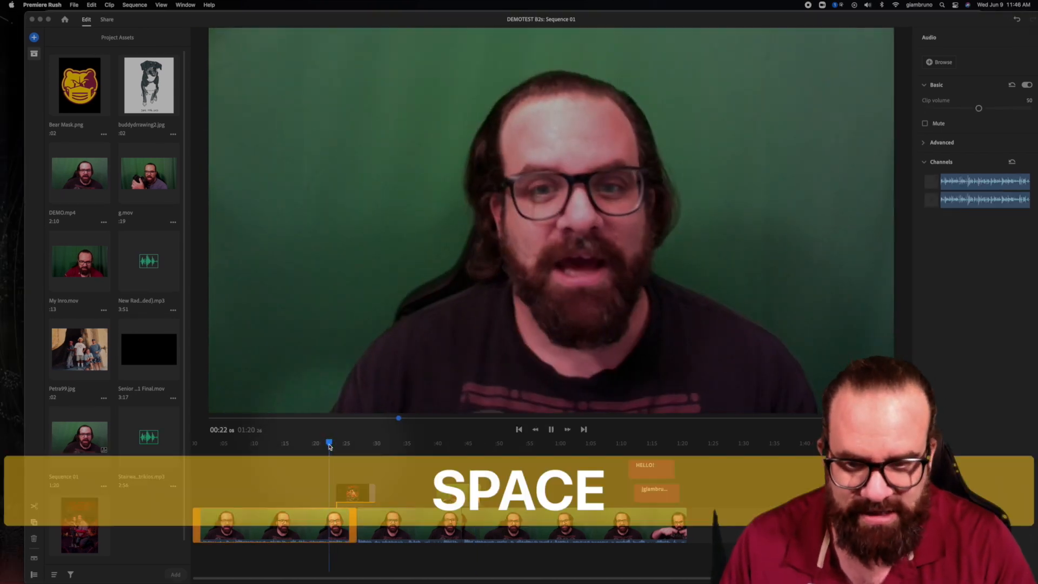
{"action": "key", "text": "space"}
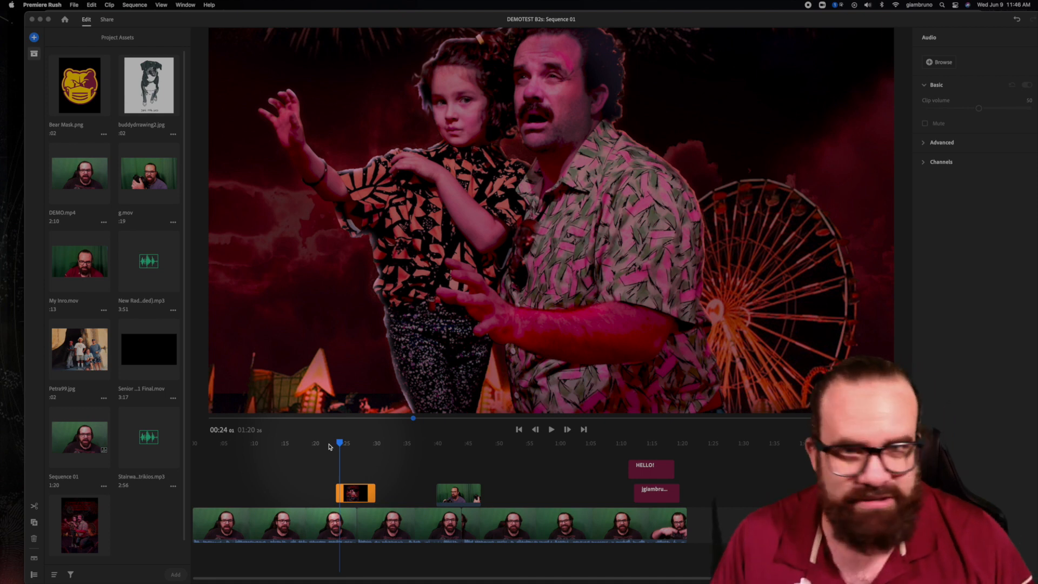
Apply a Dissolve transition to the start of the Ferris wheel photo clip
{"action": "left_click_drag", "start_coordinate": [786, 18], "coordinate": [752, 15]}
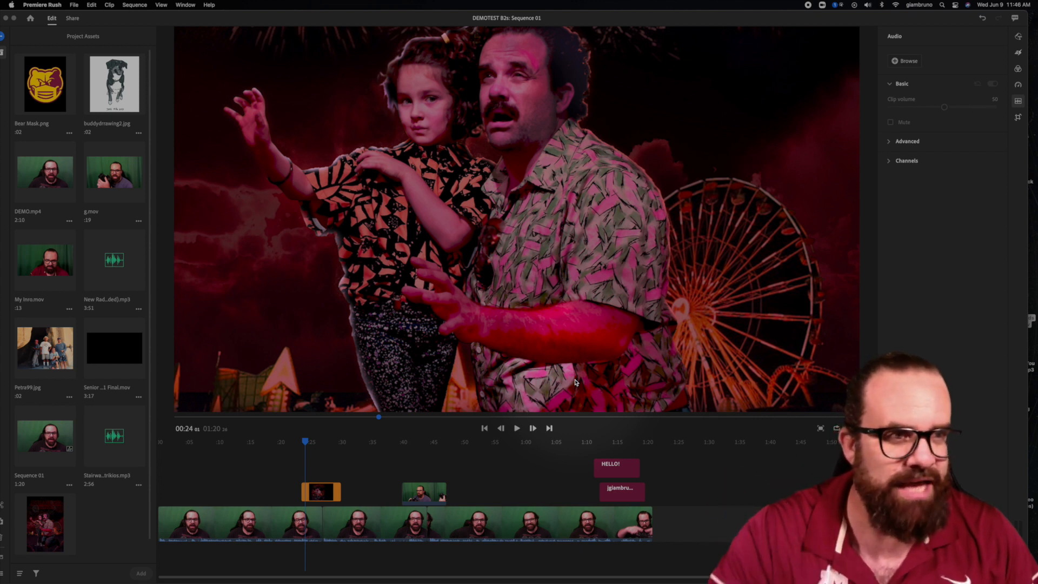
{"action": "left_click", "coordinate": [1018, 54]}
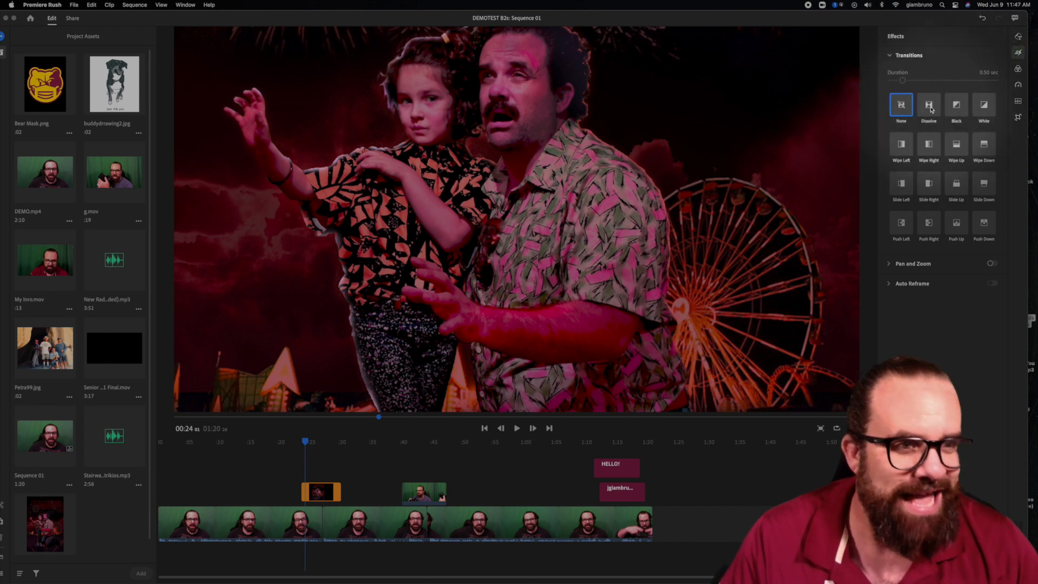
{"action": "left_click_drag", "start_coordinate": [920, 116], "coordinate": [308, 493]}
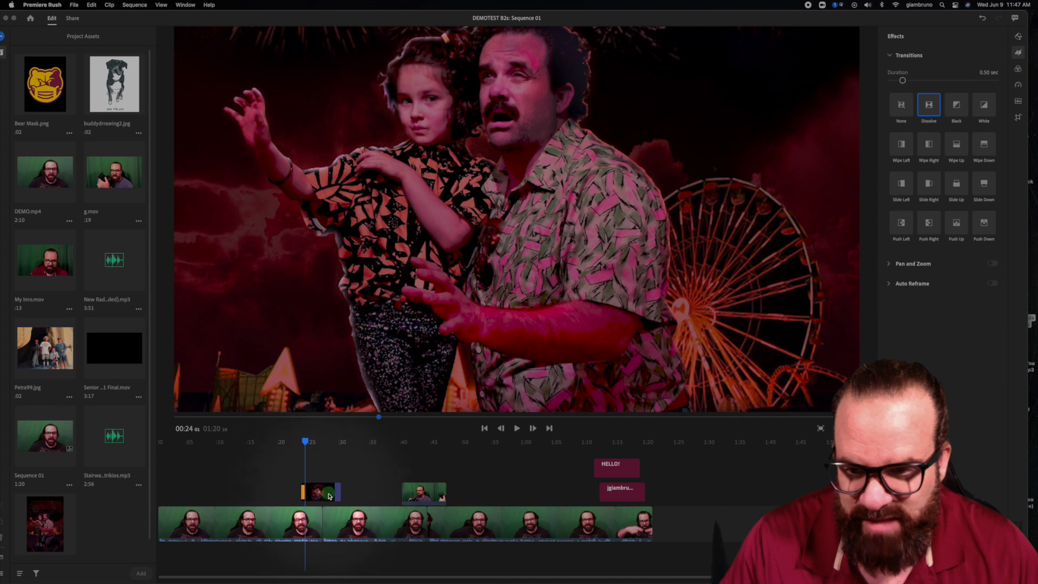
Play the start of the photo clip to check how the dissolve looks
{"action": "left_click", "coordinate": [297, 443]}
{"action": "key", "text": "space"}
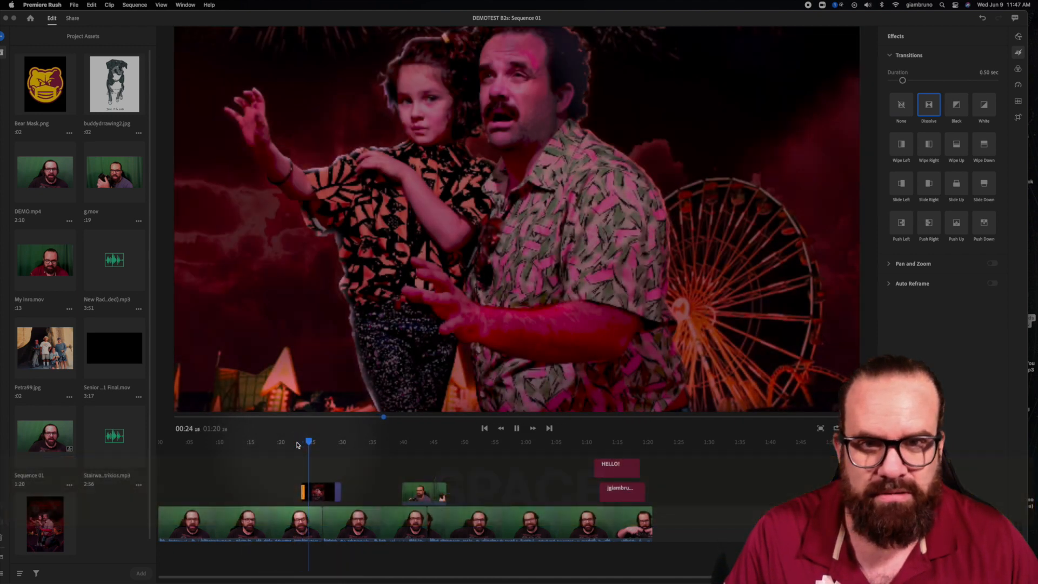
{"action": "key", "text": "space"}
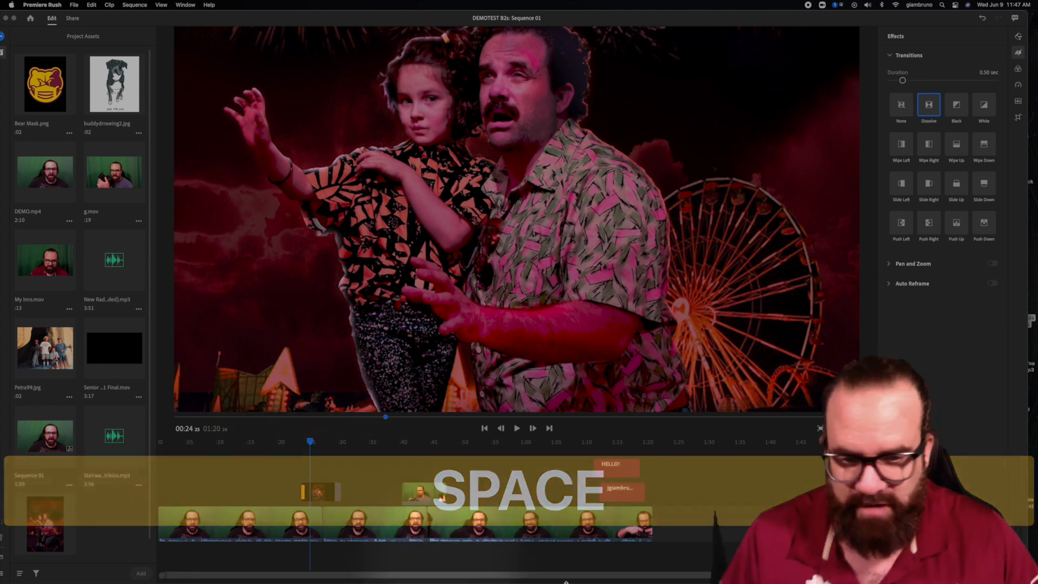
Extend the Dissolve at the start of the Ferris wheel photo clip to a duration of 2.30 sec
{"action": "left_click_drag", "start_coordinate": [867, 576], "coordinate": [614, 574]}
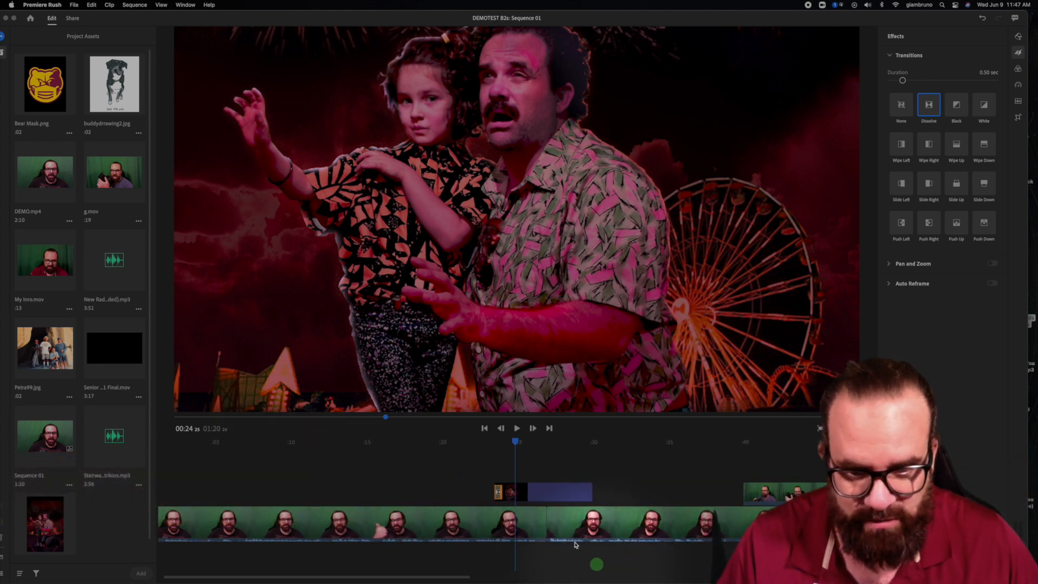
{"action": "left_click", "coordinate": [502, 493]}
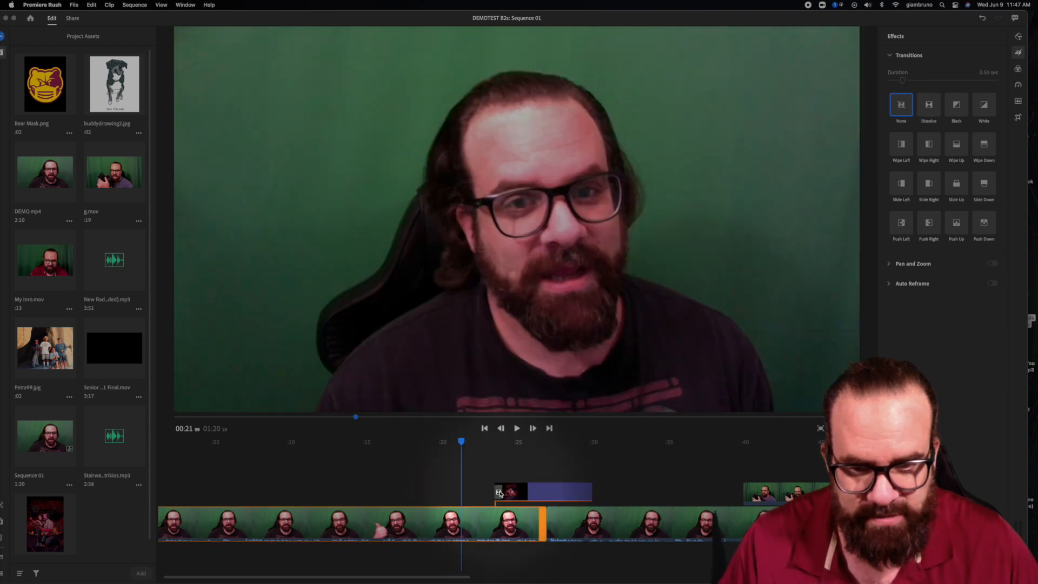
{"action": "left_click", "coordinate": [500, 492]}
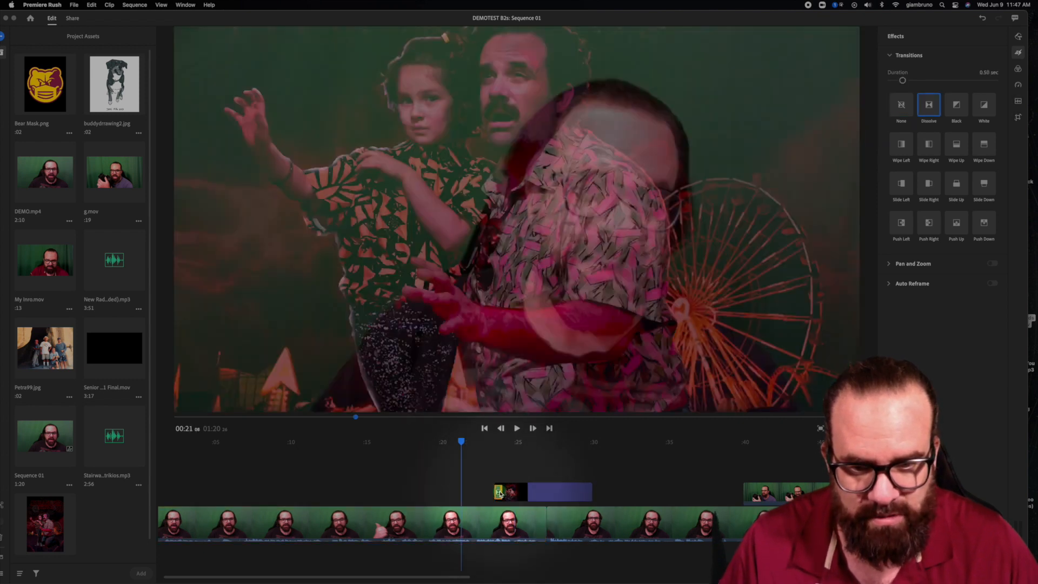
{"action": "left_click_drag", "start_coordinate": [468, 576], "coordinate": [373, 574]}
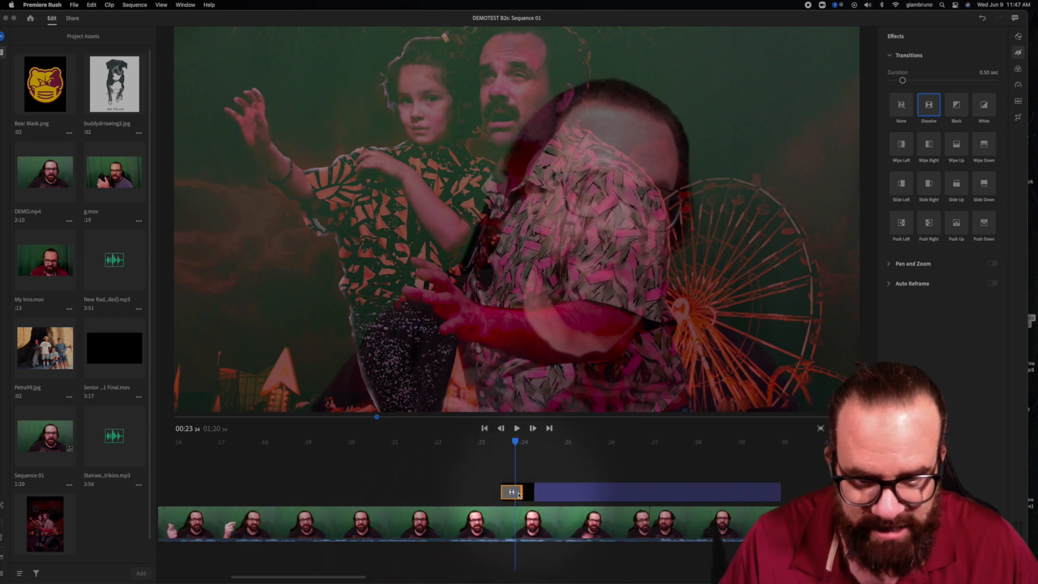
{"action": "left_click", "coordinate": [533, 489]}
{"action": "left_click", "coordinate": [517, 492]}
{"action": "left_click_drag", "start_coordinate": [522, 493], "coordinate": [599, 493]}
Play the sequence from about 00:23 through the start of the photo clip to check the longer dissolve
{"action": "left_click", "coordinate": [493, 445]}
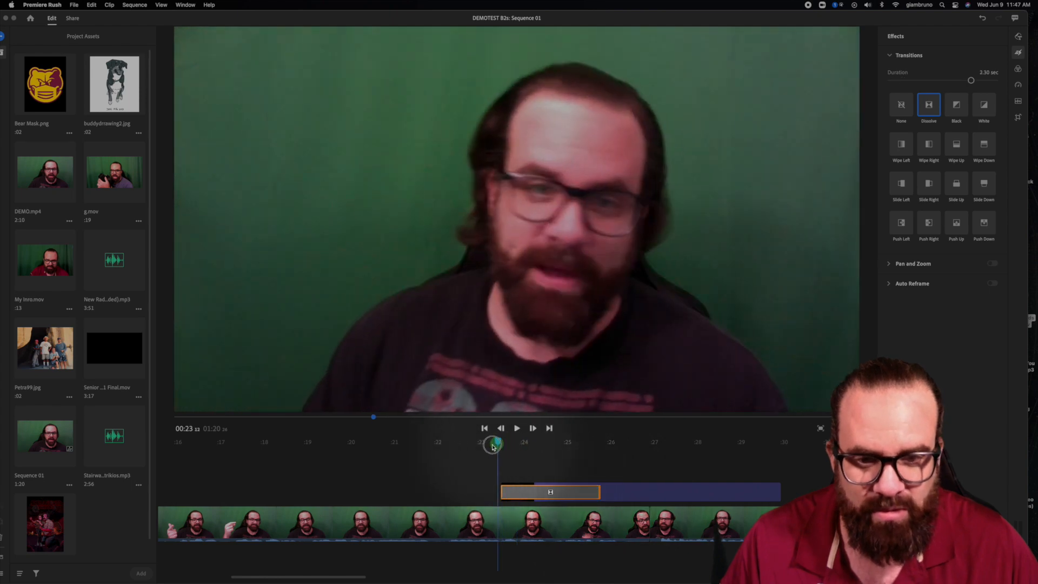
{"action": "key", "text": "space"}
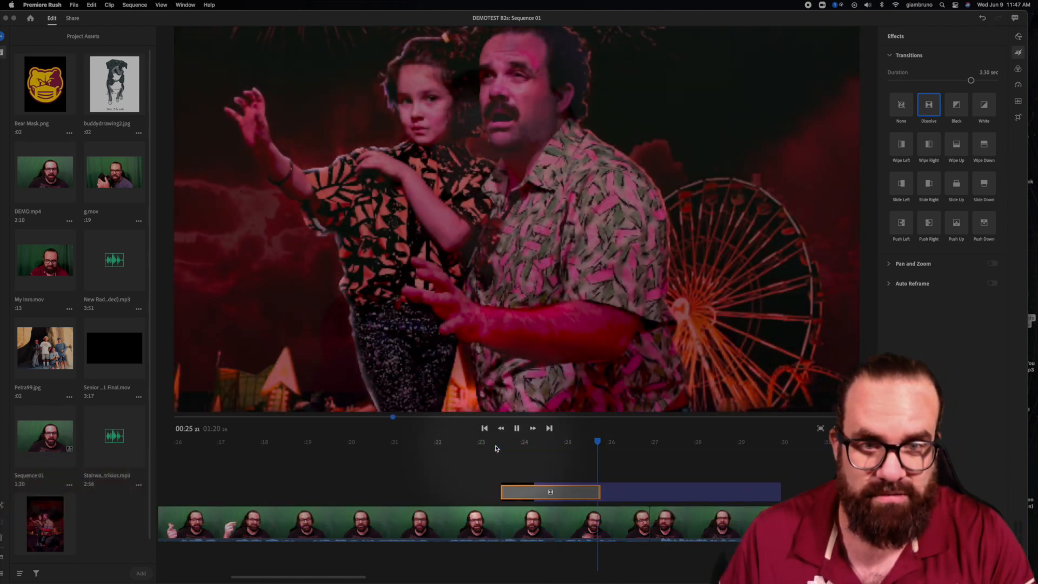
{"action": "key", "text": "space"}
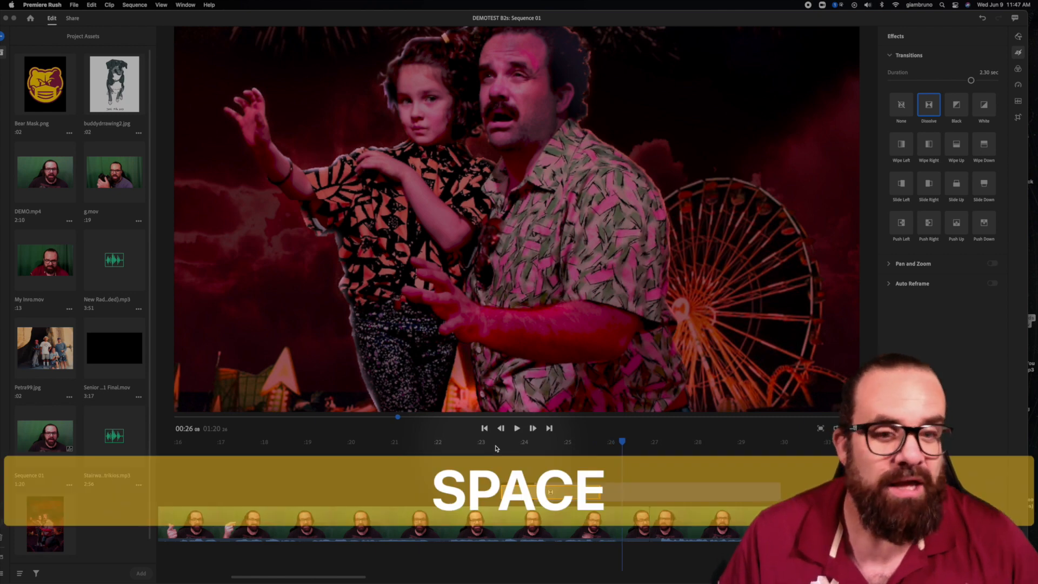
Delete the Ferris wheel photo clip from the timeline and move the playhead near the DEMO clip's cut
{"action": "left_click", "coordinate": [622, 493]}
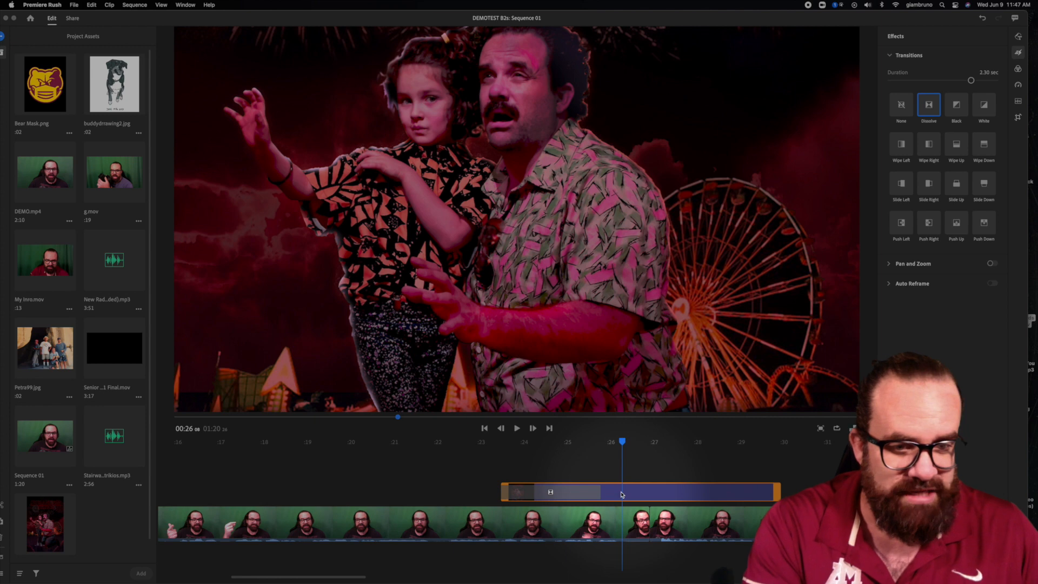
{"action": "key", "text": "BackSpace"}
{"action": "mouse_move", "coordinate": [622, 442]}
{"action": "left_mouse_down"}
{"action": "mouse_move", "coordinate": [659, 445]}
{"action": "mouse_move", "coordinate": [638, 444]}
{"action": "left_mouse_up"}
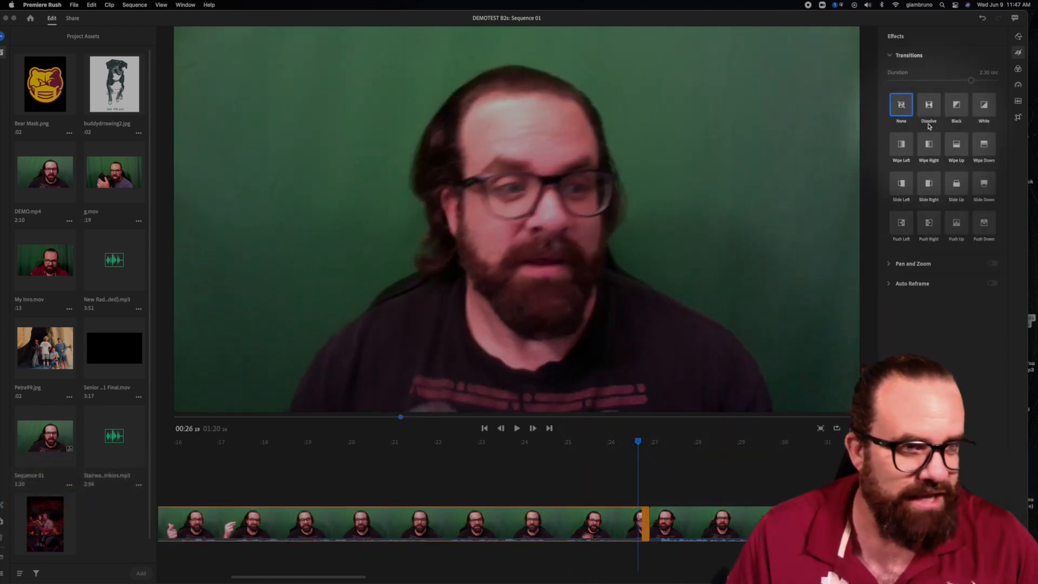
Apply a Dissolve transition at the DEMO clip's cut near 00:27 and extend its duration to 2.63 sec
{"action": "left_click_drag", "start_coordinate": [929, 106], "coordinate": [650, 523]}
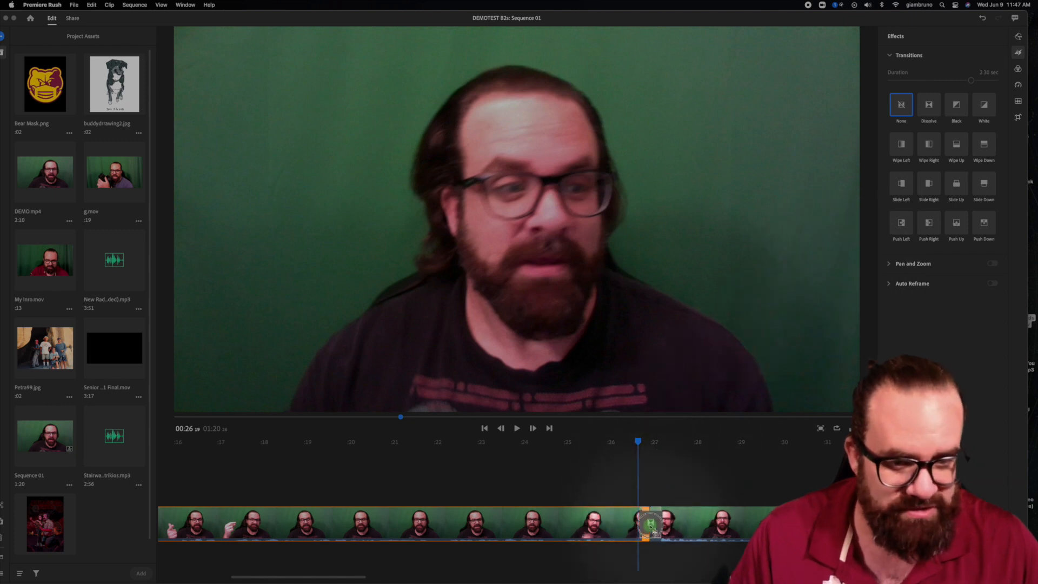
{"action": "left_click_drag", "start_coordinate": [638, 442], "coordinate": [635, 440]}
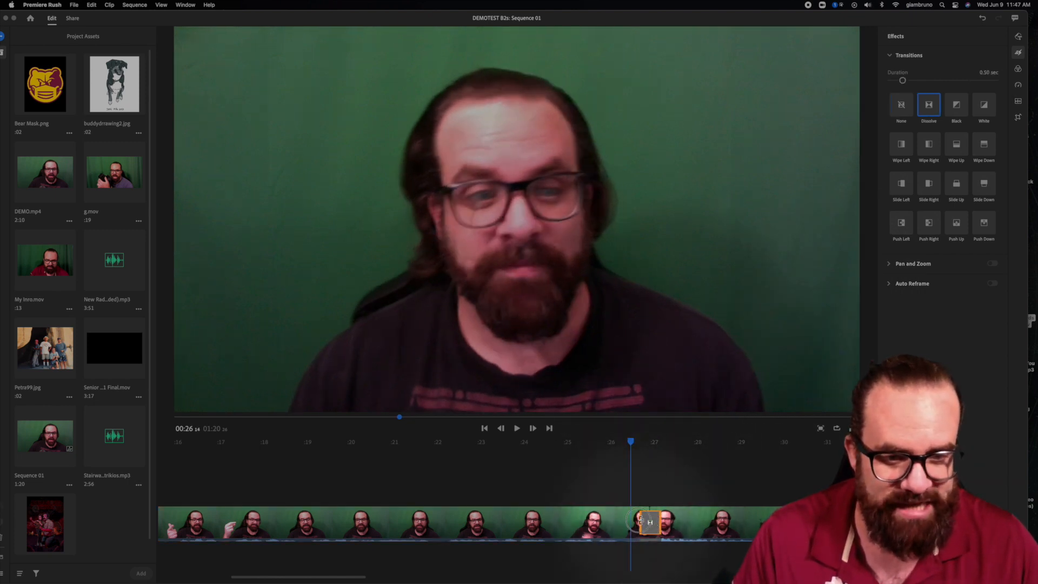
{"action": "left_click_drag", "start_coordinate": [639, 520], "coordinate": [595, 522]}
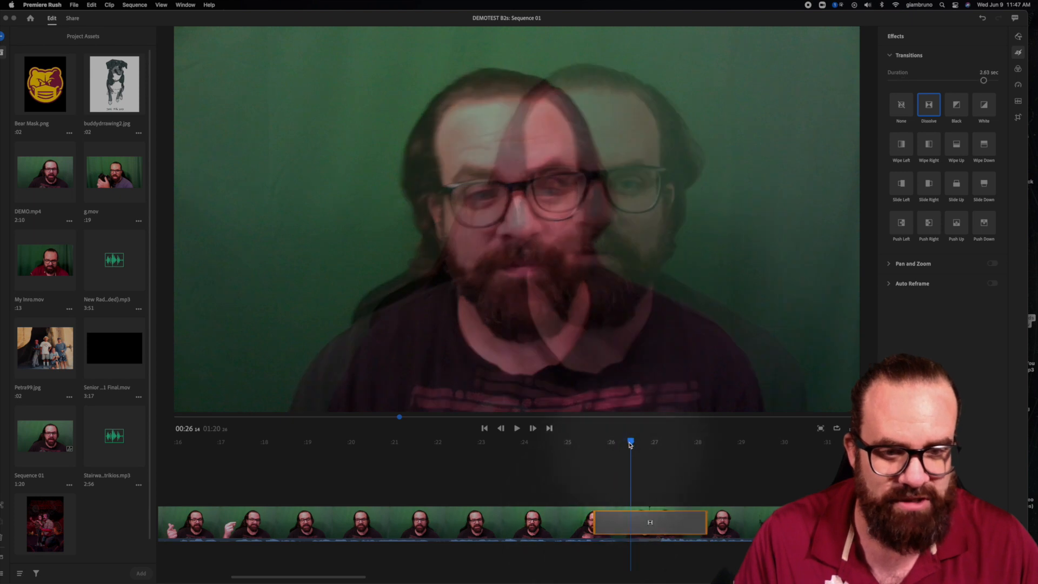
Play the sequence from about 00:25 past the cut to check the dissolve between the two DEMO clip sections
{"action": "left_click_drag", "start_coordinate": [631, 443], "coordinate": [582, 446]}
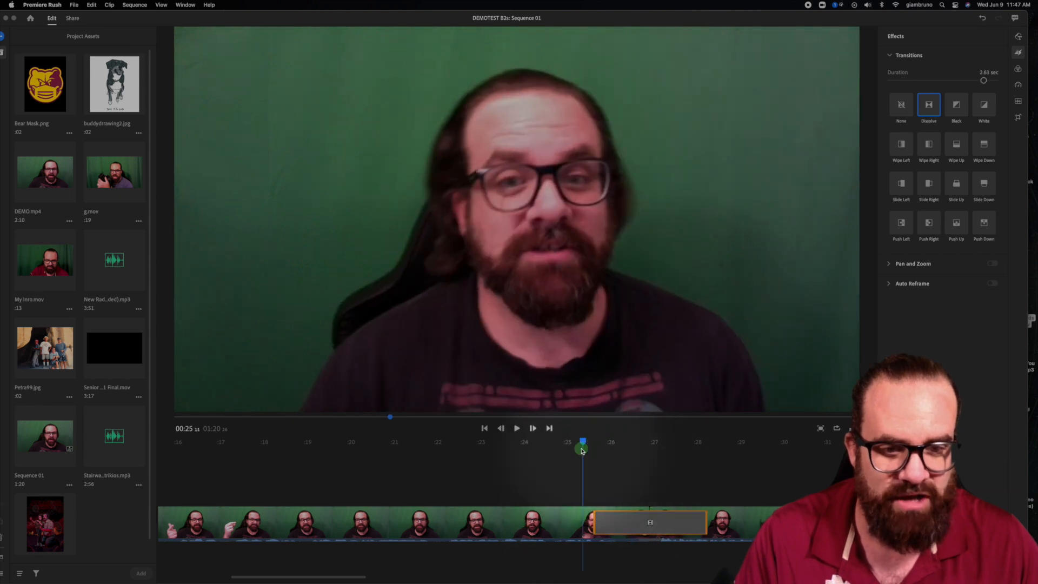
{"action": "key", "text": "space"}
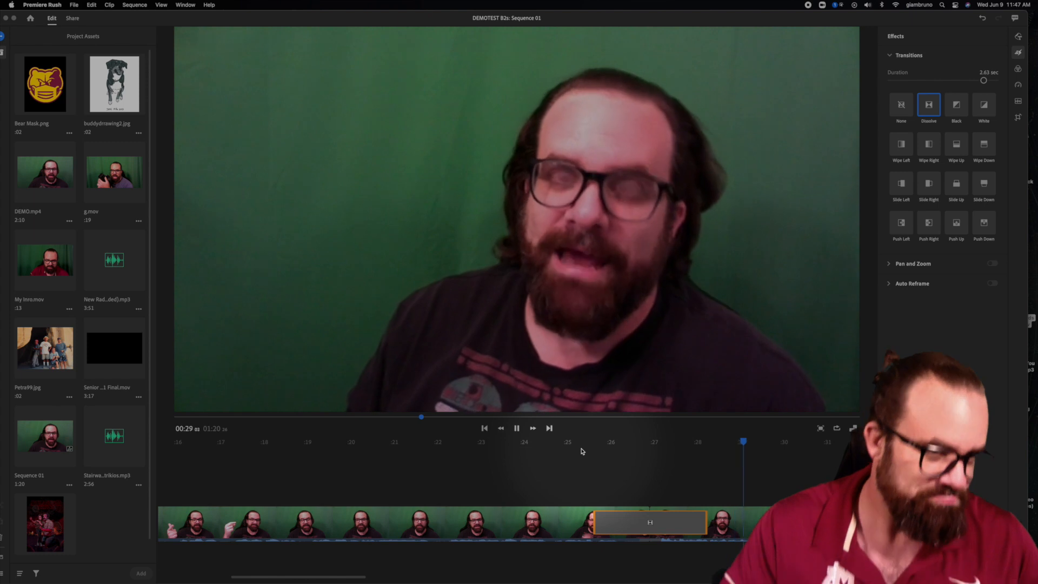
{"action": "key", "text": "space"}
Remove the Dissolve transition from the DEMO clip's cut near 00:27
{"action": "left_click", "coordinate": [679, 528]}
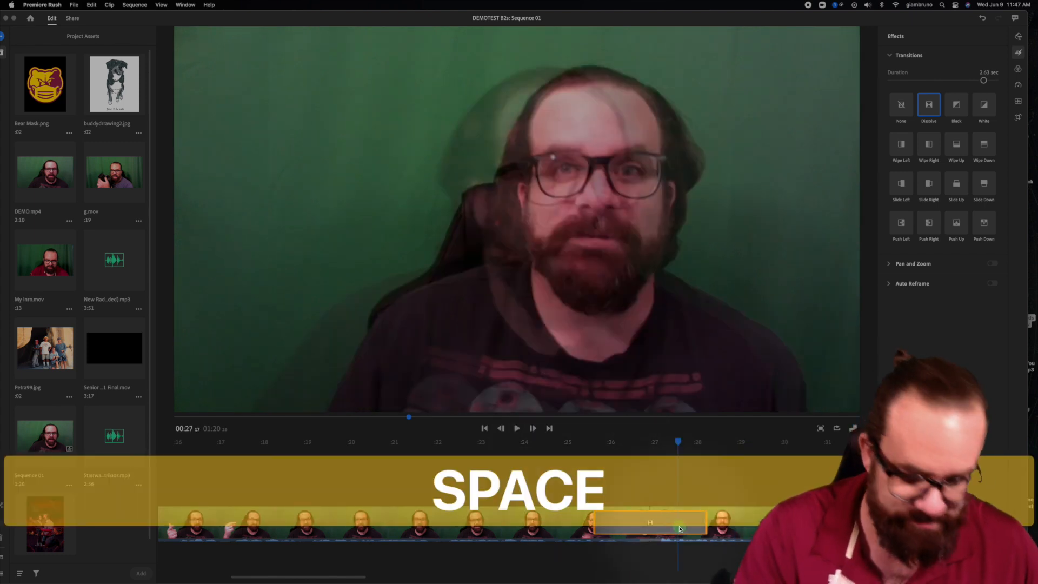
{"action": "key", "text": "BackSpace"}
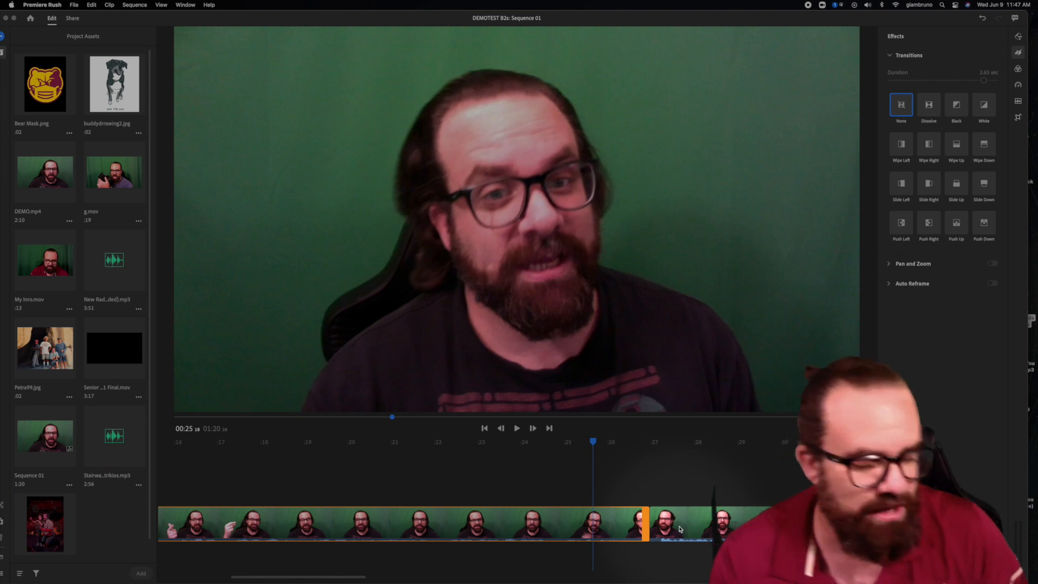
{"action": "left_click_drag", "start_coordinate": [639, 442], "coordinate": [649, 442]}
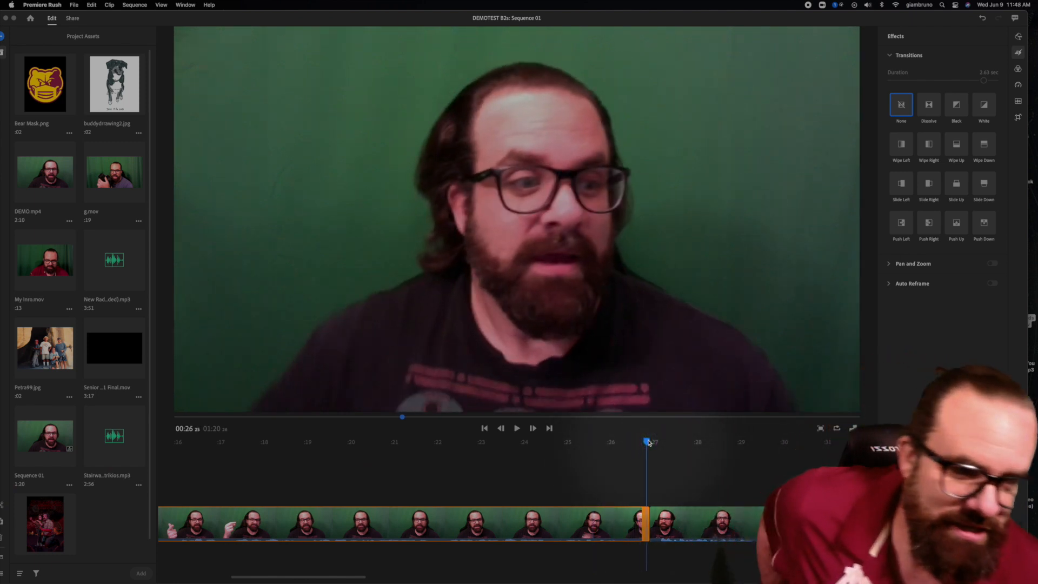
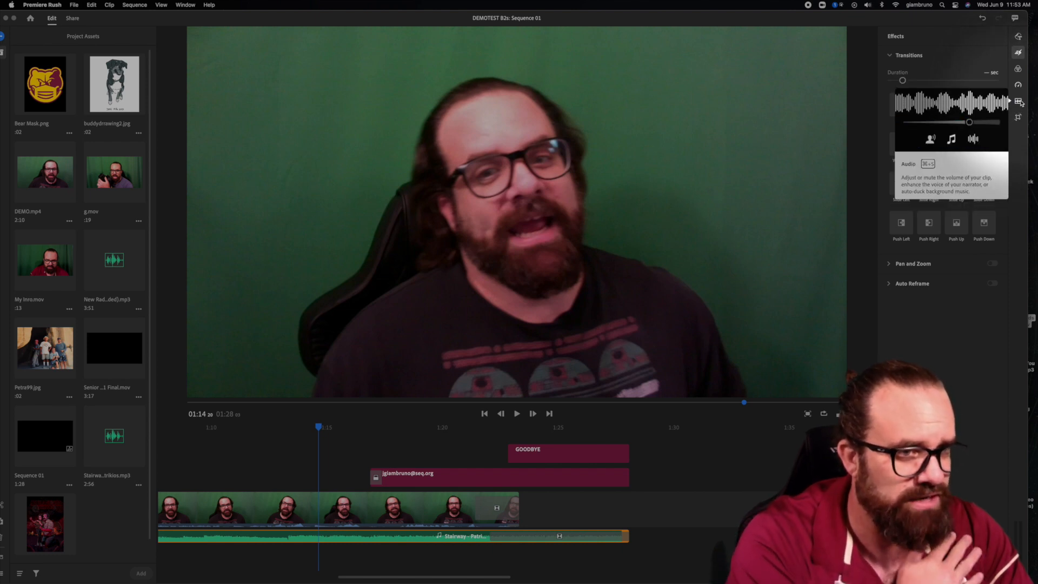
Set the clip volume of the Stairway music track to 20
{"action": "left_click", "coordinate": [1019, 102]}
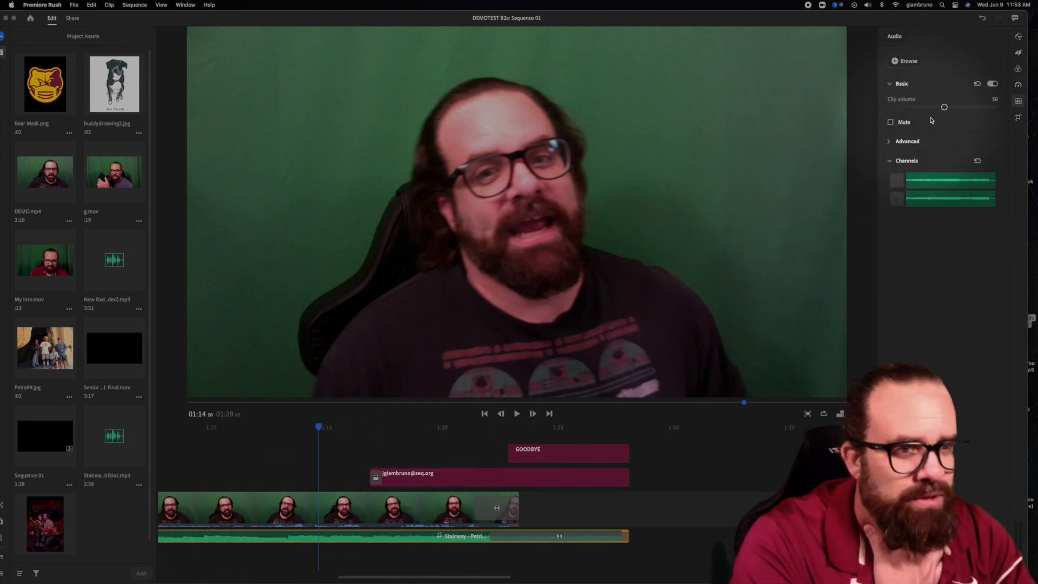
{"action": "left_click_drag", "start_coordinate": [930, 111], "coordinate": [910, 110]}
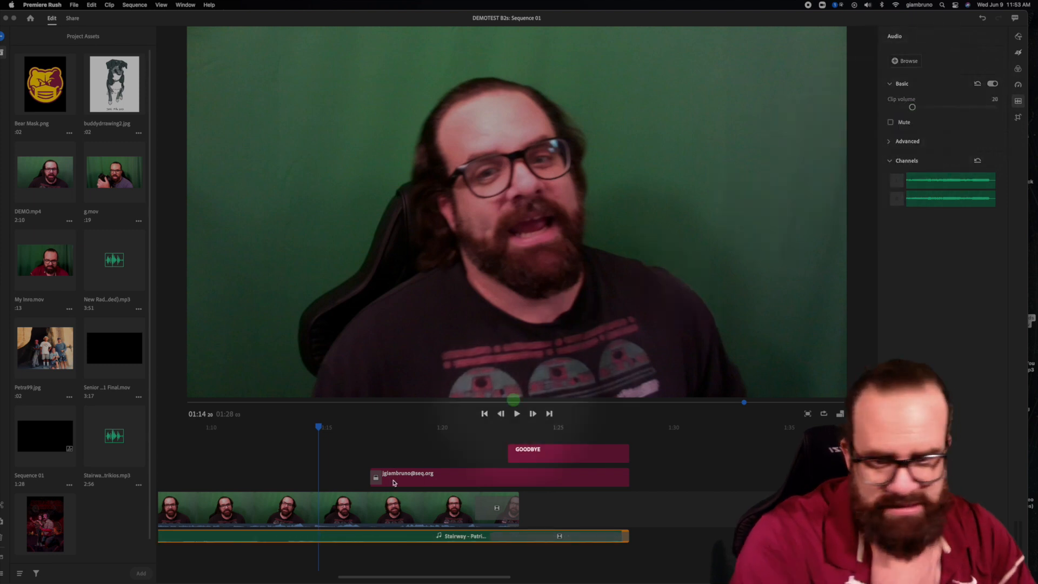
Play the sequence from about 01:13 to check the music level against the voice
{"action": "left_click_drag", "start_coordinate": [318, 427], "coordinate": [291, 428]}
{"action": "key", "text": "space"}
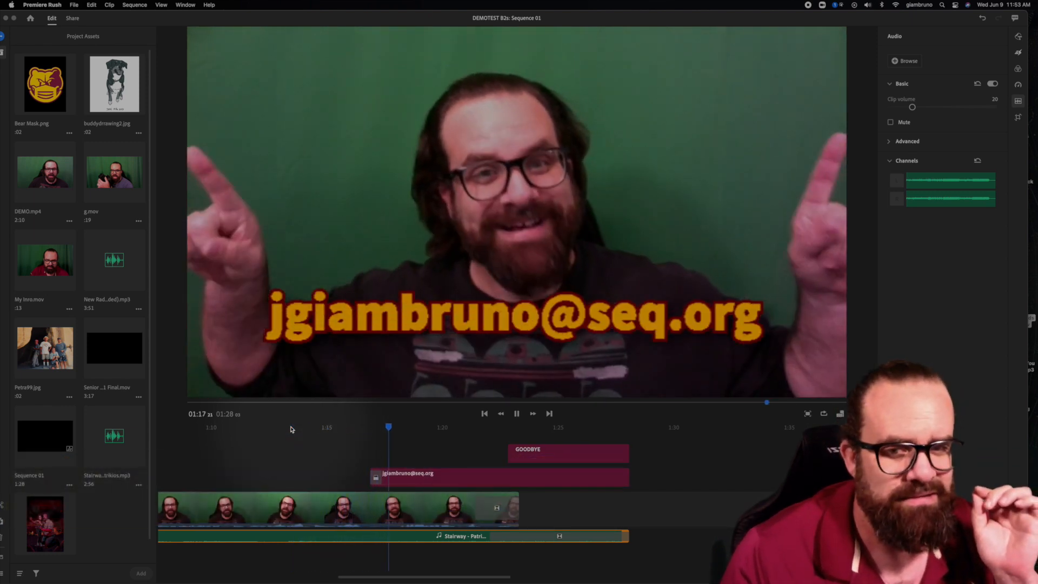
{"action": "key", "text": "space"}
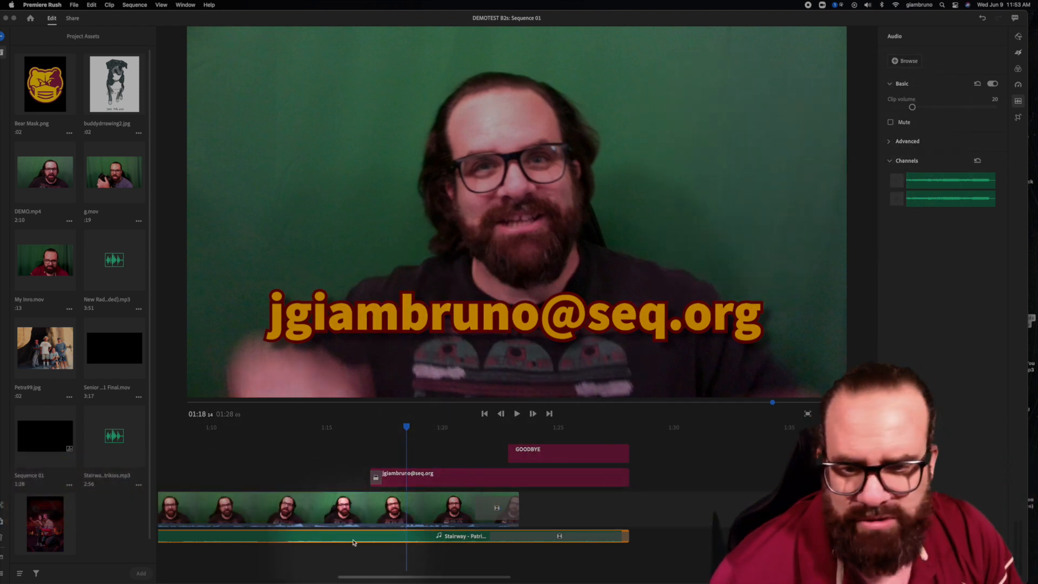
Enable Reduce background noise on the final DEMO clip section and set its clip volume to 71
{"action": "left_click", "coordinate": [363, 513]}
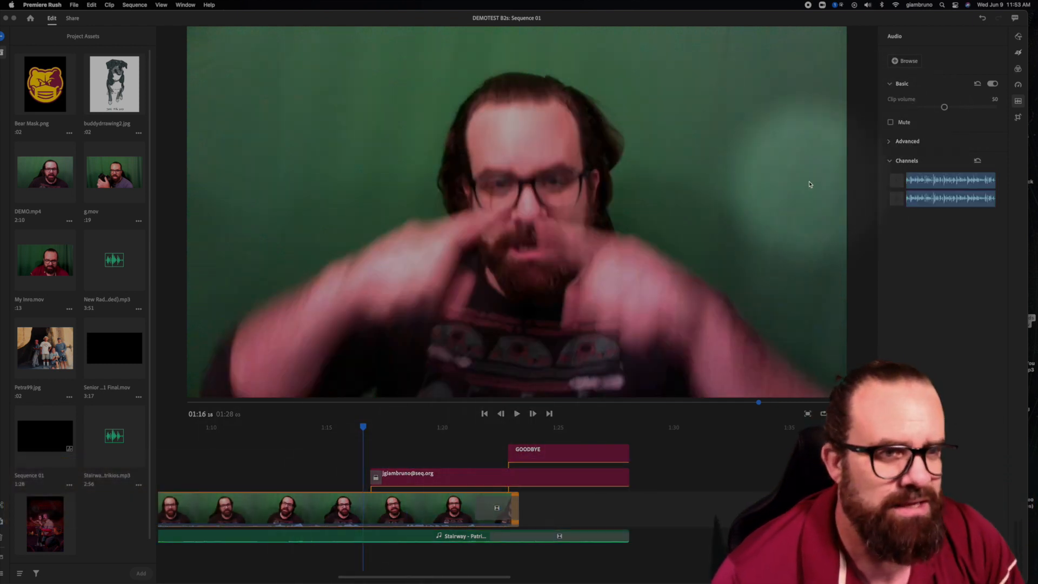
{"action": "left_click", "coordinate": [888, 143]}
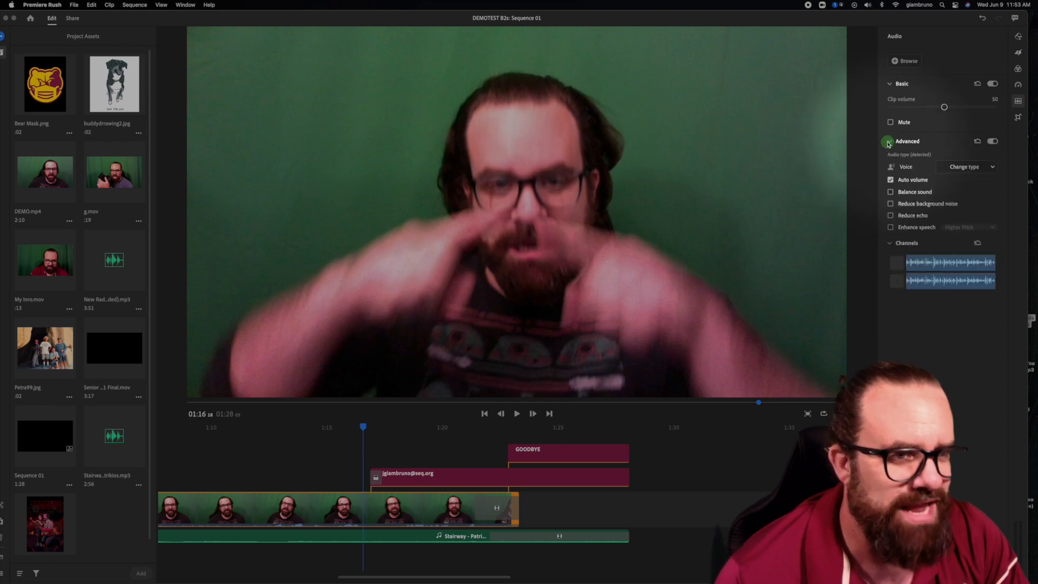
{"action": "mouse_move", "coordinate": [892, 208]}
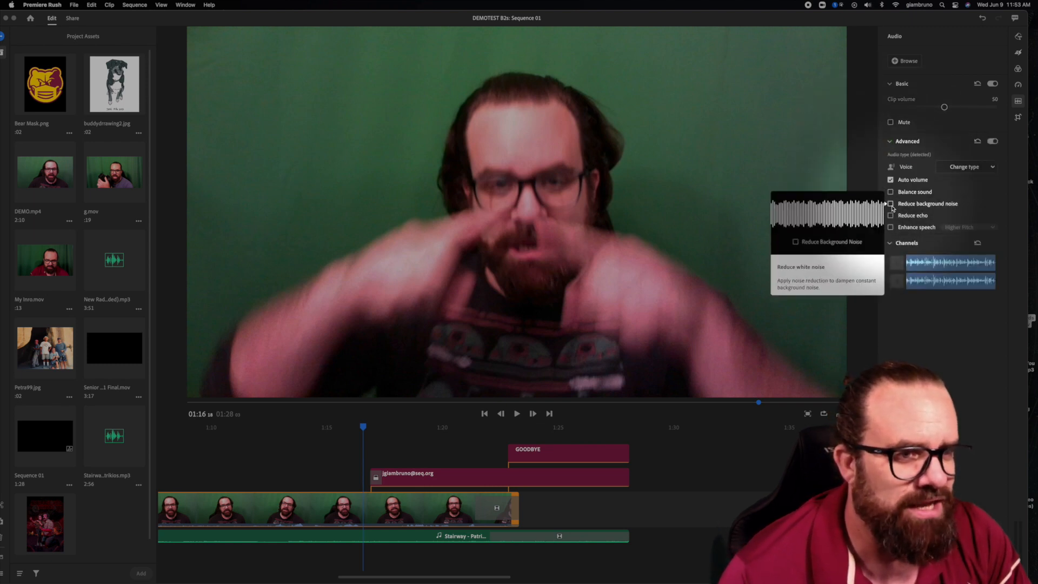
{"action": "left_click", "coordinate": [890, 204]}
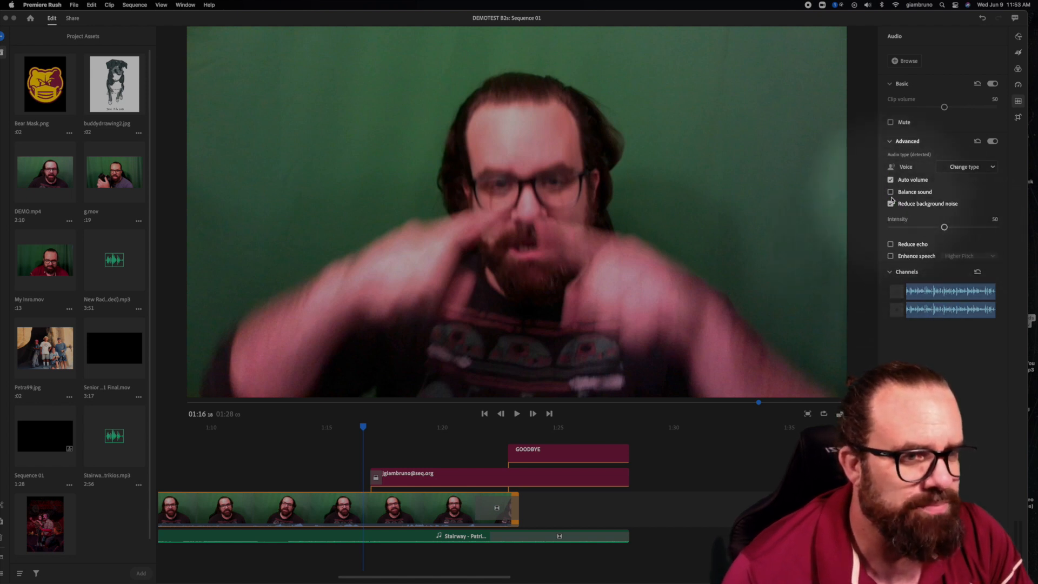
{"action": "left_click_drag", "start_coordinate": [944, 107], "coordinate": [966, 106]}
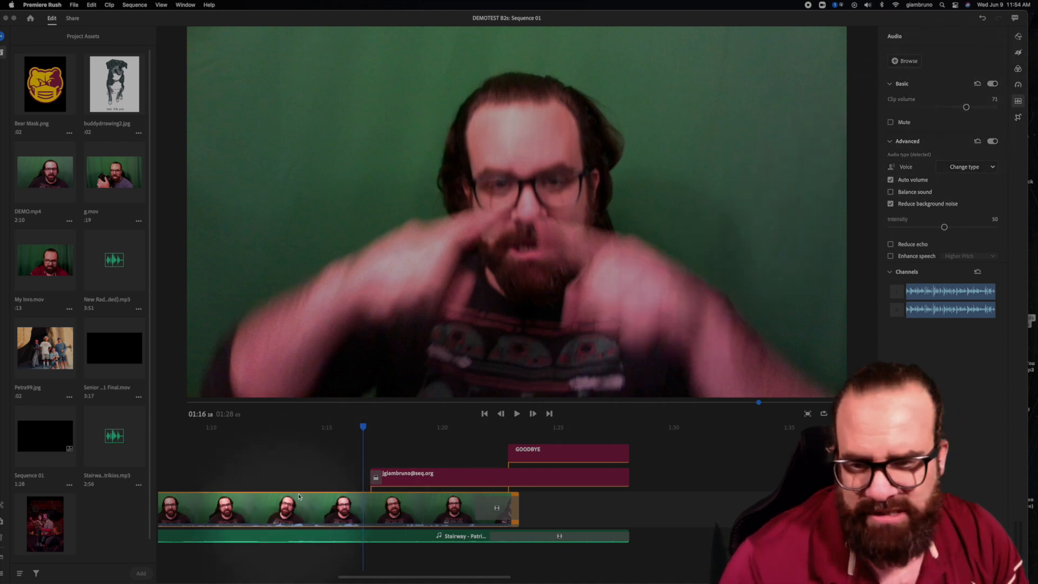
Play the sequence from about 01:11 to check the louder, noise-reduced voice
{"action": "left_click", "coordinate": [252, 427]}
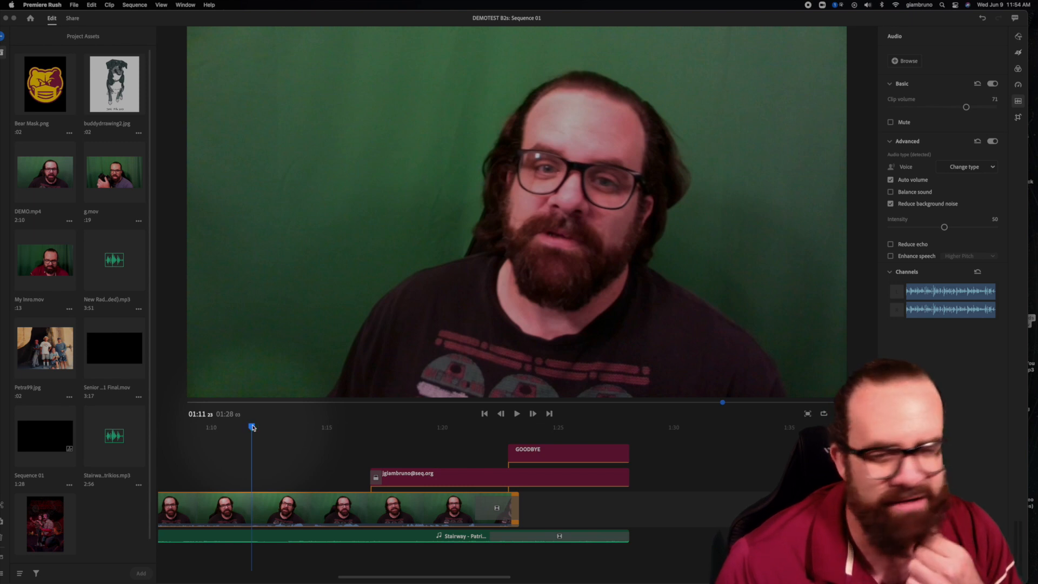
{"action": "key", "text": "space"}
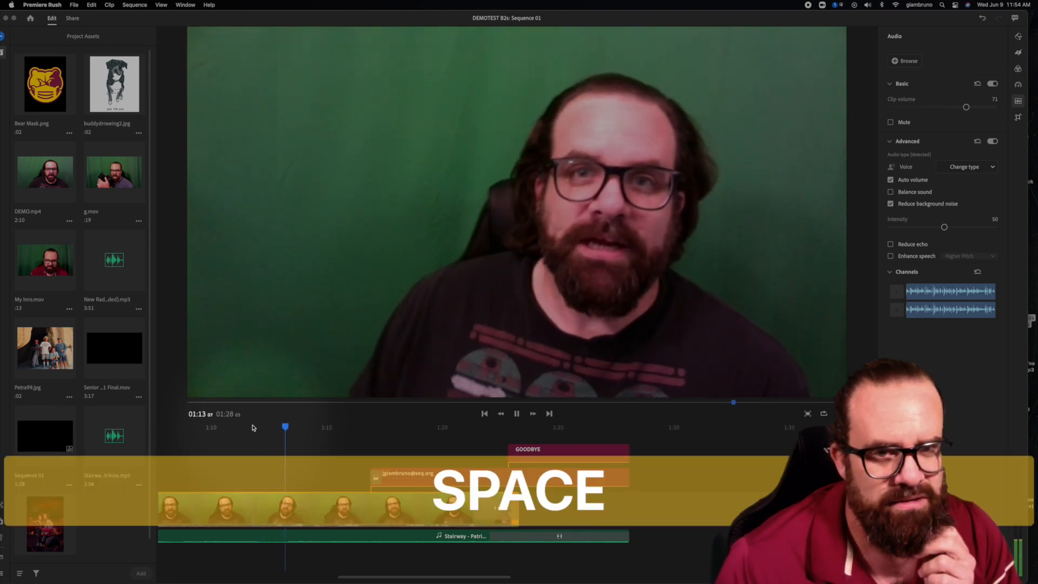
{"action": "key", "text": "space"}
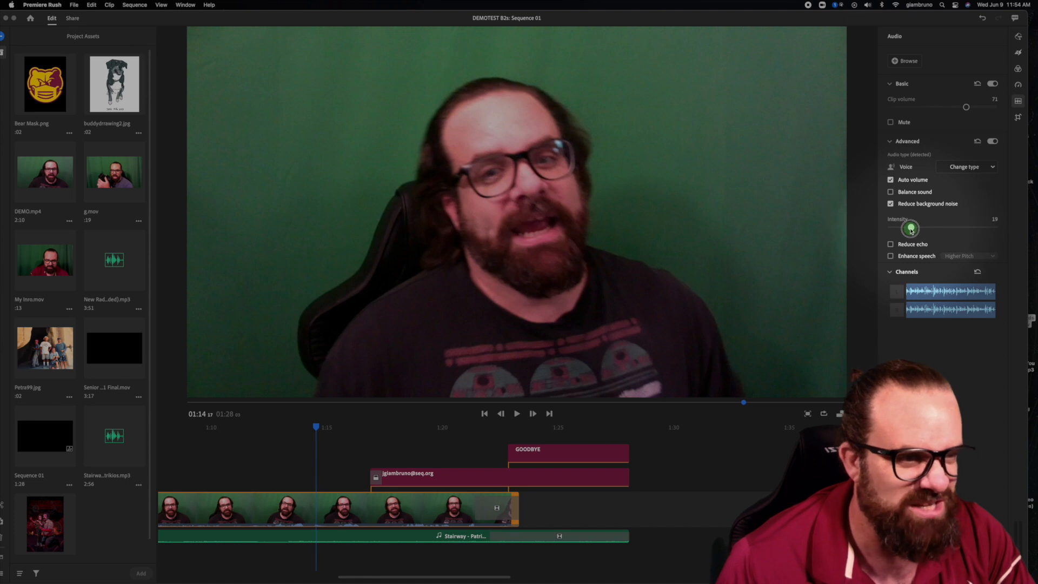
Set the background noise reduction intensity to 20 and play the final section to check the voice
{"action": "left_click_drag", "start_coordinate": [912, 229], "coordinate": [912, 227]}
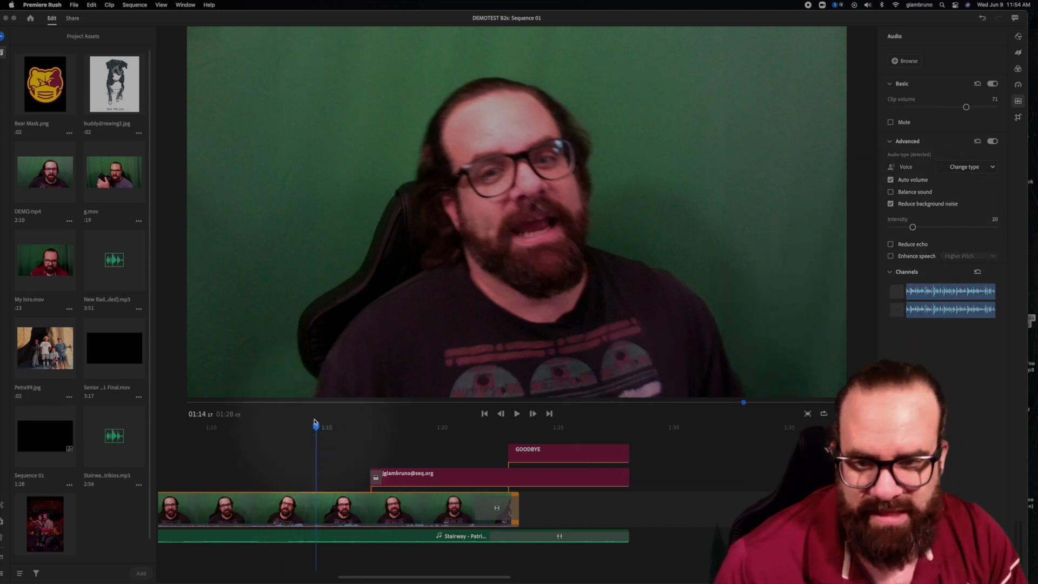
{"action": "key", "text": "space"}
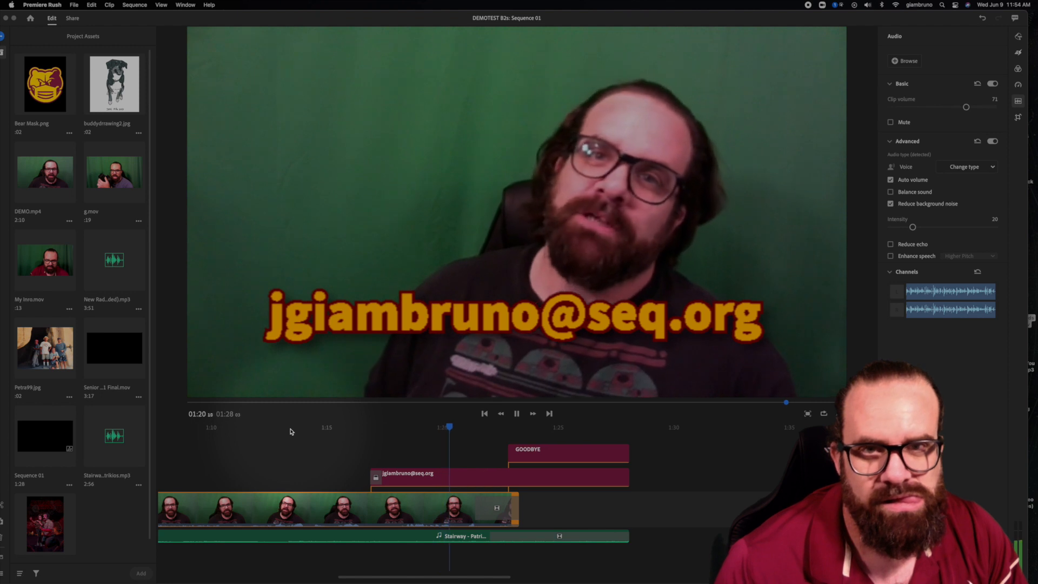
{"action": "key", "text": "space"}
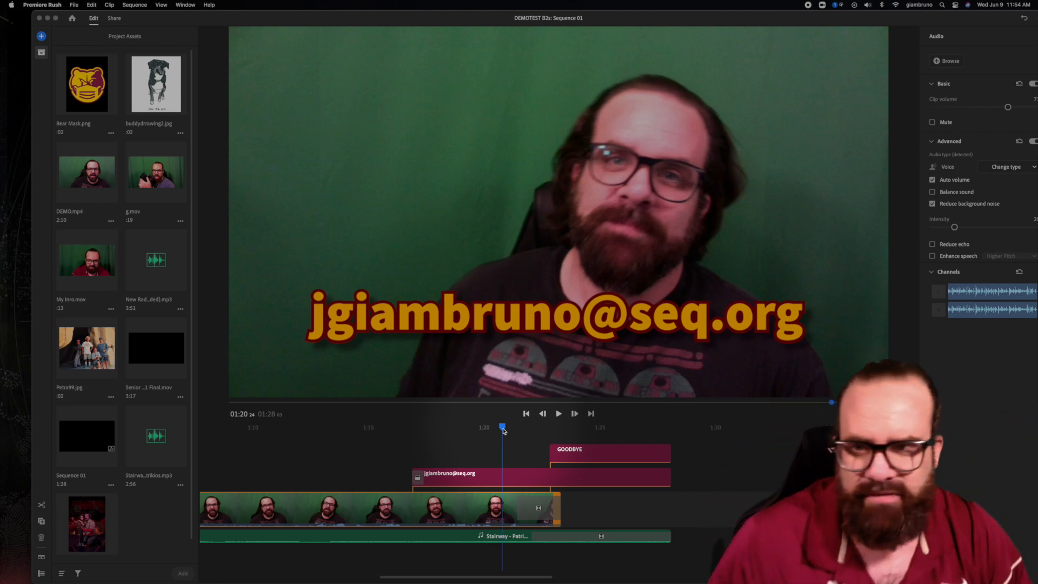
Fit the whole sequence in the timeline and scrub back to about 00:15 to review the earlier DEMO section
{"action": "key", "text": "backslash"}
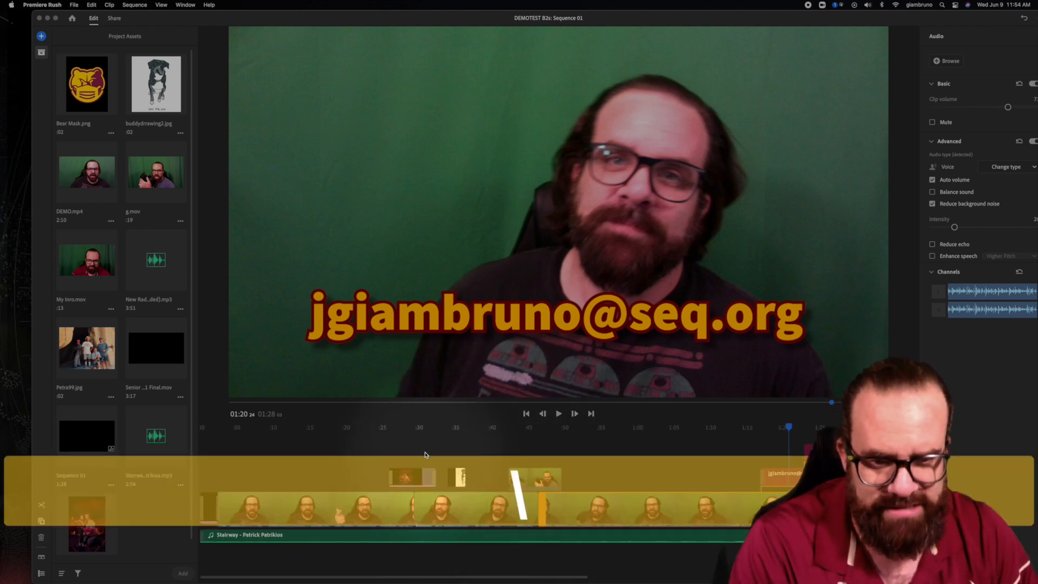
{"action": "left_click", "coordinate": [461, 438]}
{"action": "left_click_drag", "start_coordinate": [461, 438], "coordinate": [312, 449]}
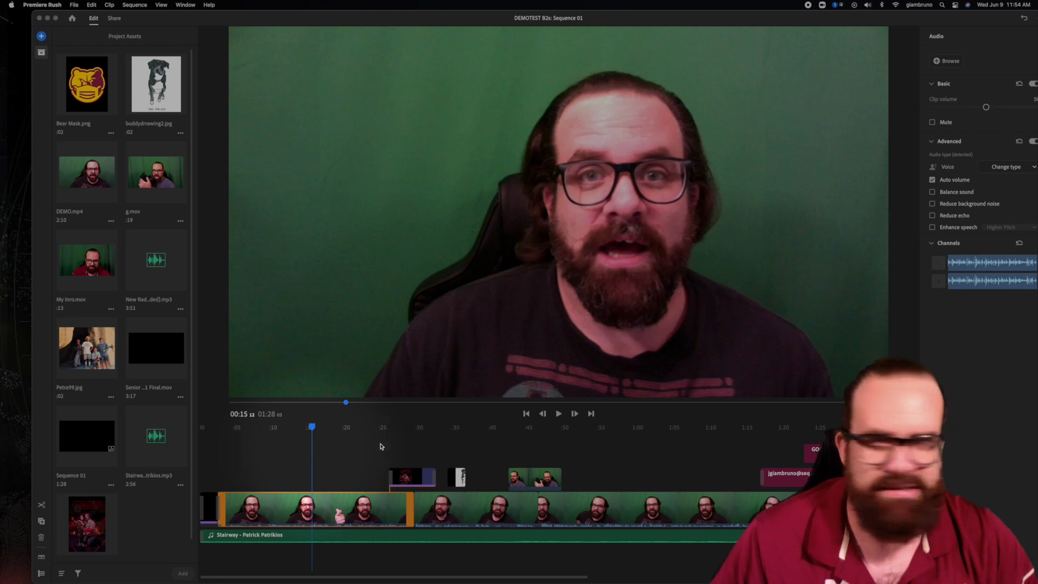
Extend the closing group photo clip in the main track so the sequence runs to about 01:37
{"action": "left_click_drag", "start_coordinate": [773, 18], "coordinate": [736, 18]}
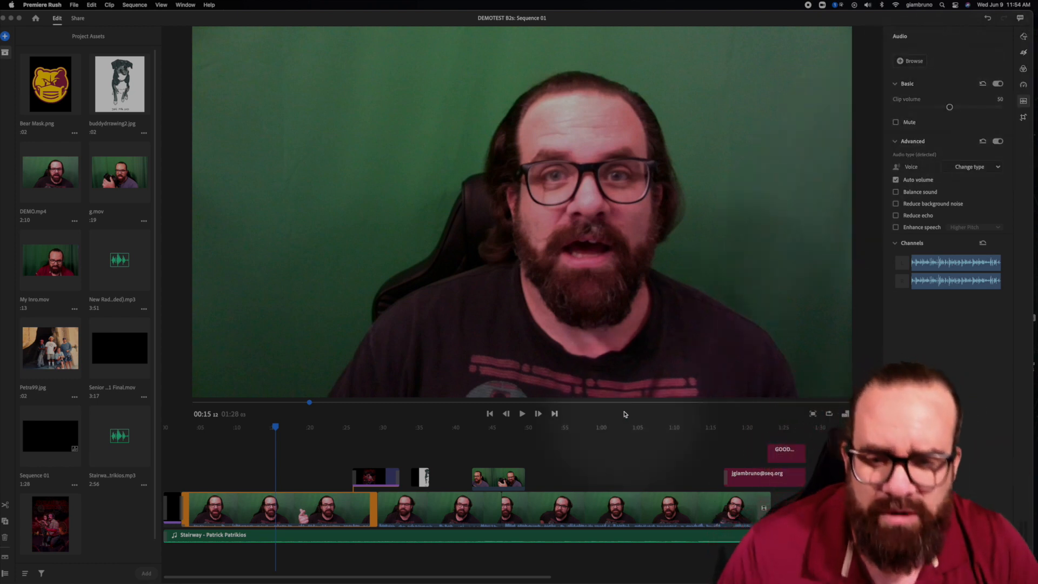
{"action": "left_click", "coordinate": [814, 430]}
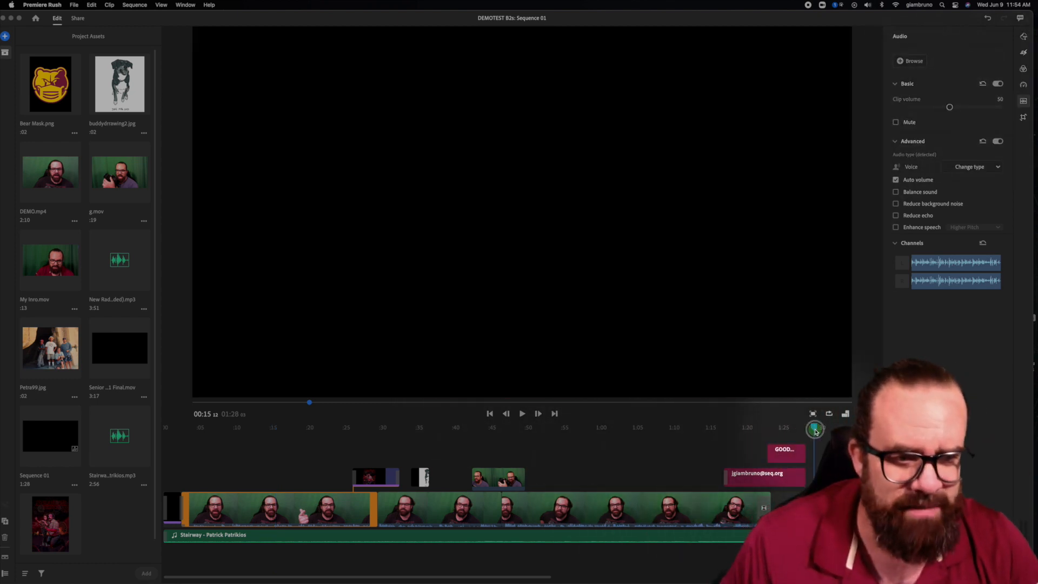
{"action": "left_click", "coordinate": [51, 349]}
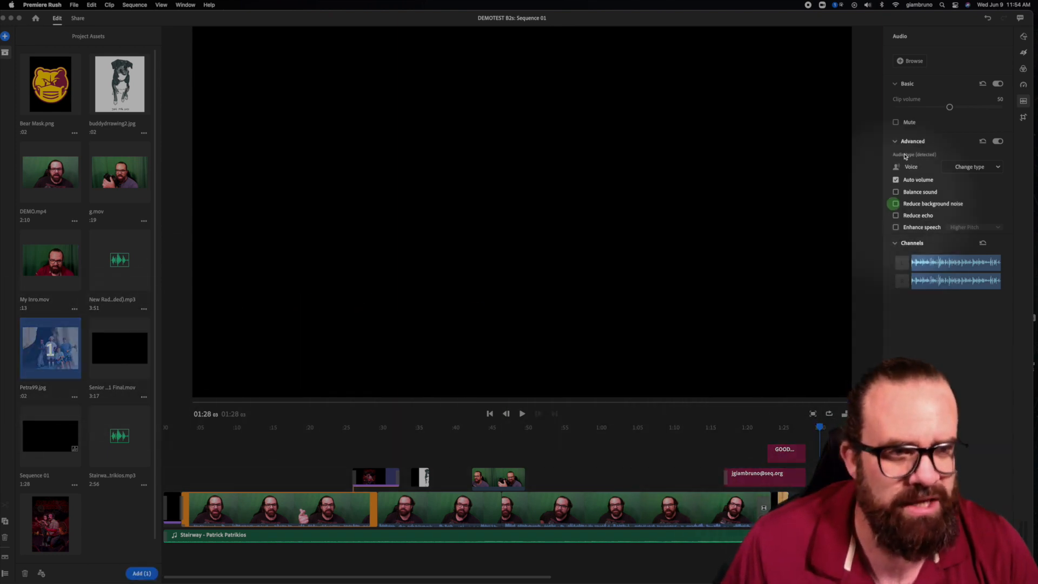
{"action": "left_click", "coordinate": [781, 429]}
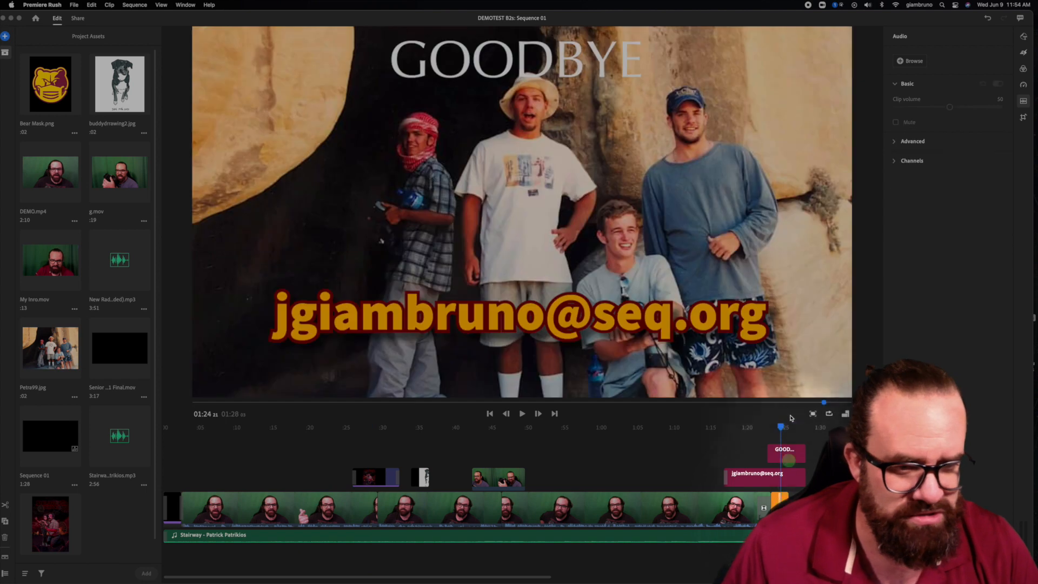
{"action": "left_click_drag", "start_coordinate": [787, 506], "coordinate": [870, 506]}
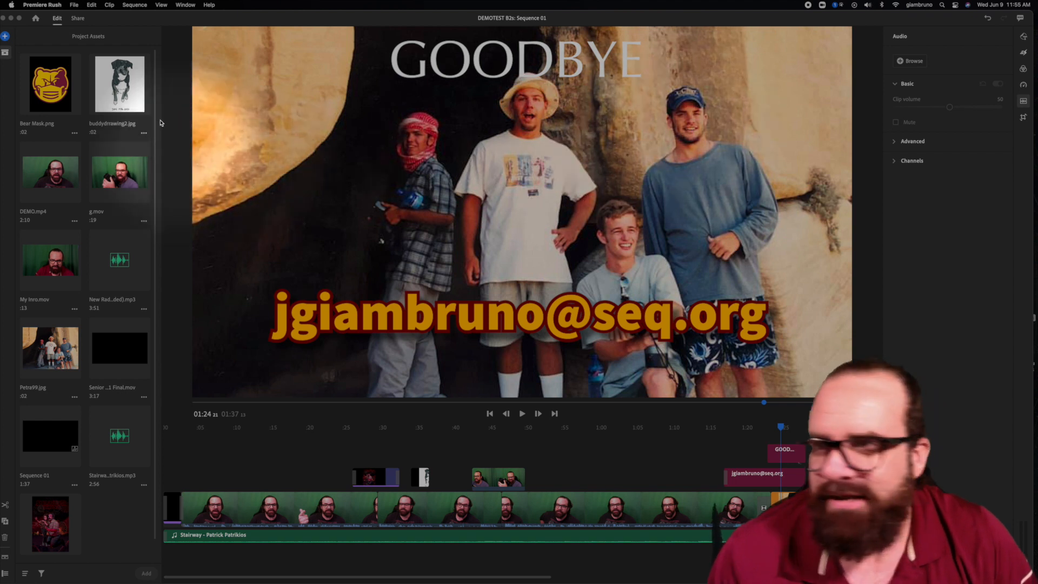
Record a short voiceover on a separate audio track beneath the extended closing photo and play it back
{"action": "left_click", "coordinate": [129, 22]}
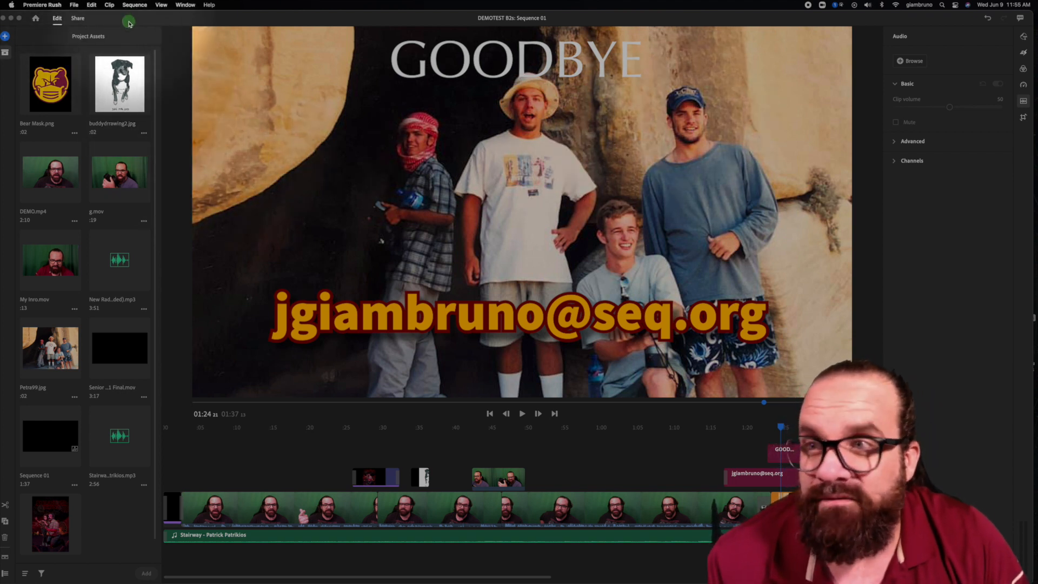
{"action": "left_click_drag", "start_coordinate": [128, 23], "coordinate": [151, 23]}
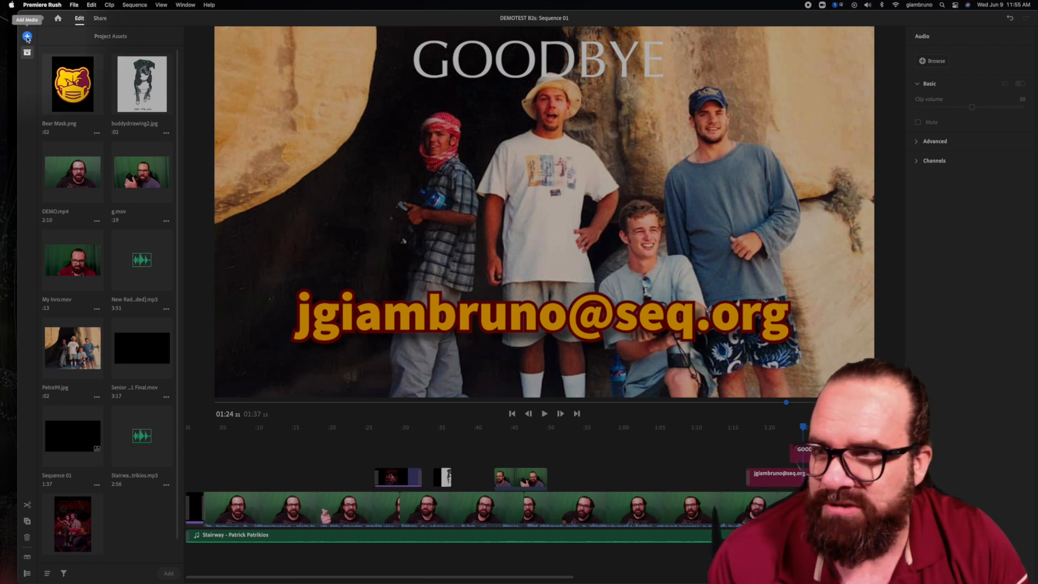
{"action": "left_click", "coordinate": [27, 37]}
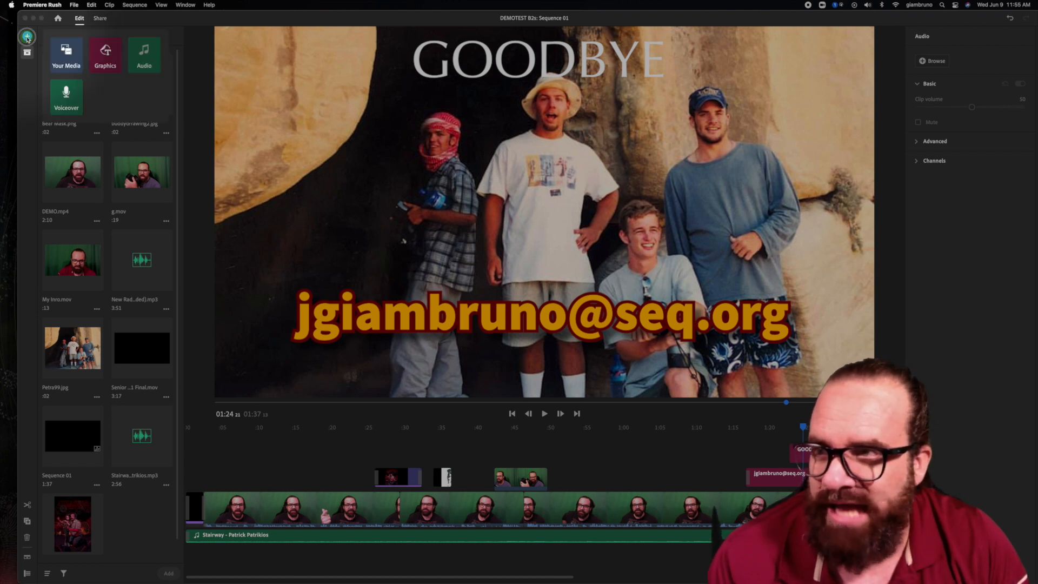
{"action": "left_click", "coordinate": [67, 97]}
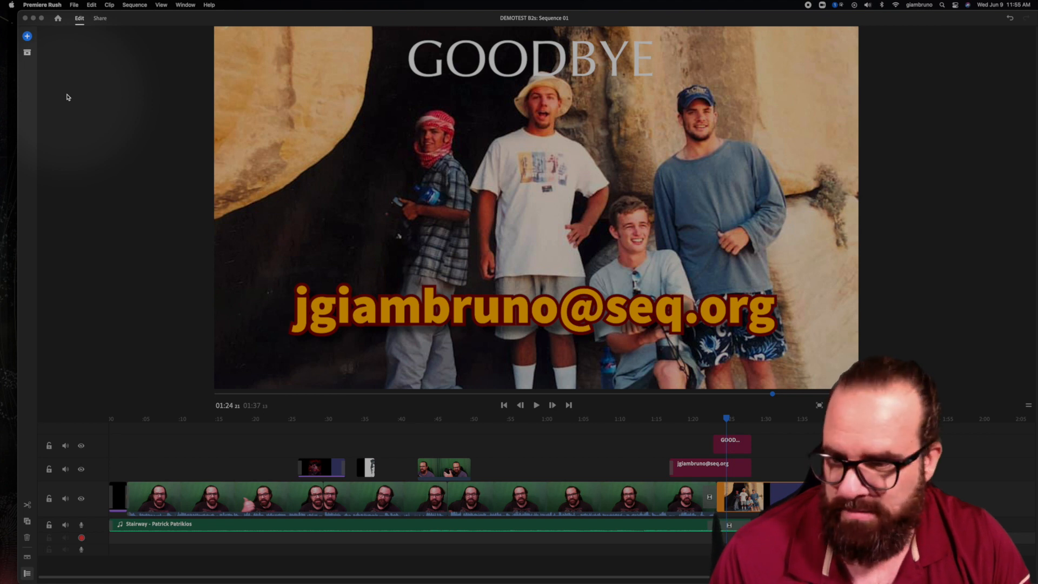
{"action": "left_click", "coordinate": [82, 537]}
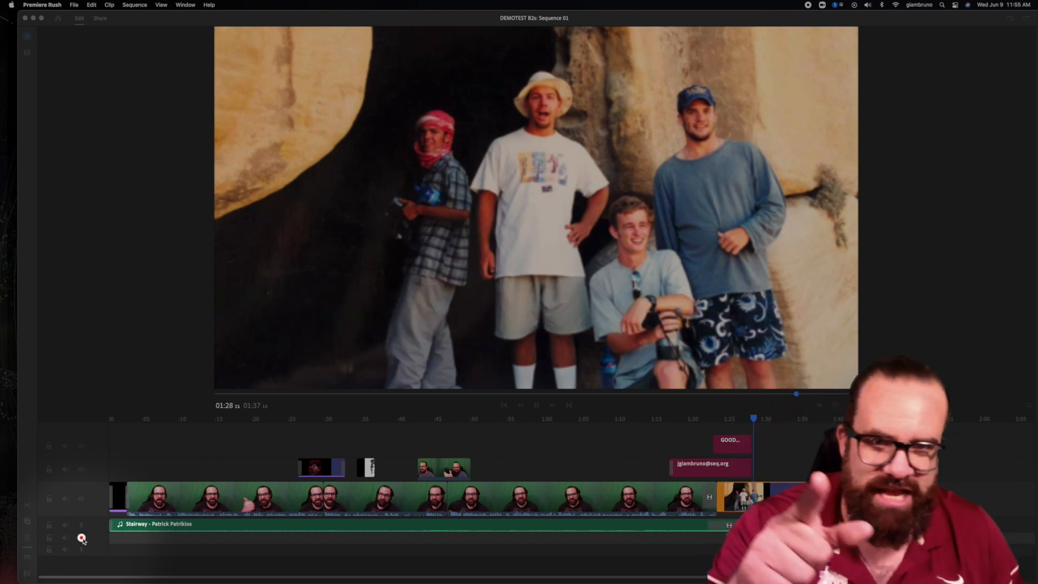
{"action": "left_click", "coordinate": [82, 538]}
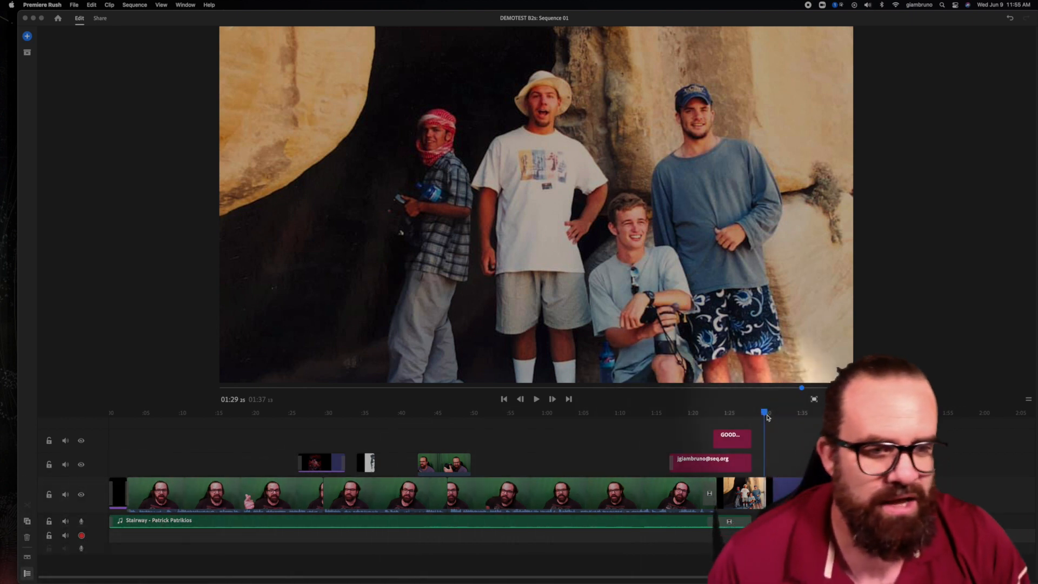
{"action": "key", "text": "space"}
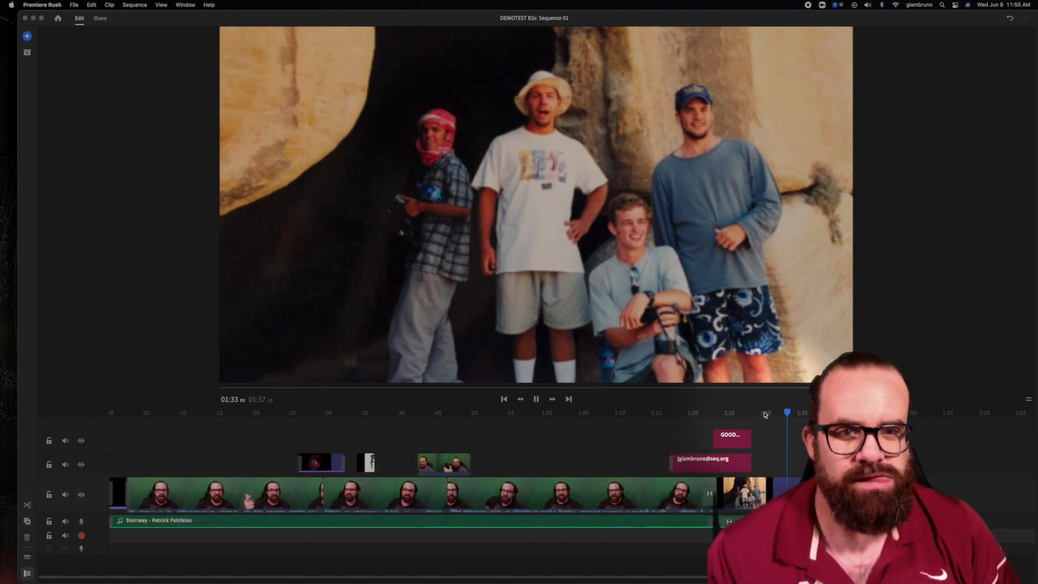
{"action": "key", "text": "space"}
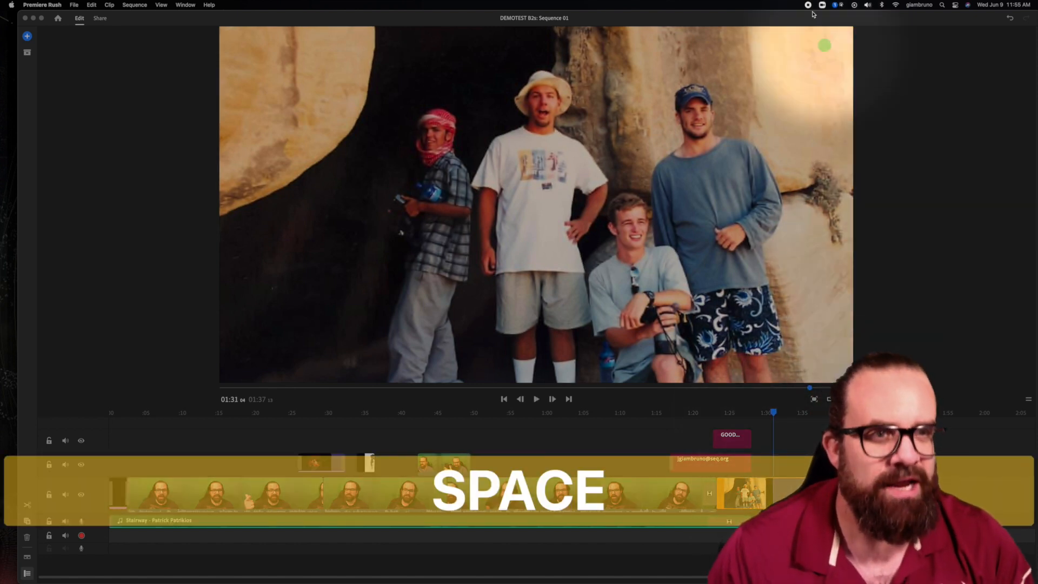
Turn on the Pan and Zoom effect for the closing group photo clip
{"action": "left_click_drag", "start_coordinate": [810, 20], "coordinate": [745, 18]}
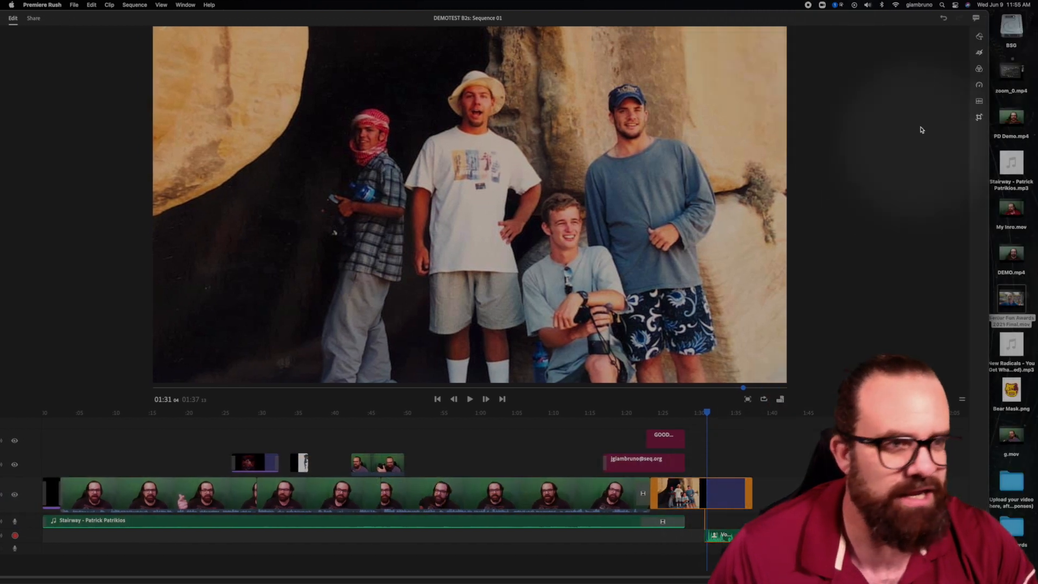
{"action": "left_click", "coordinate": [979, 53]}
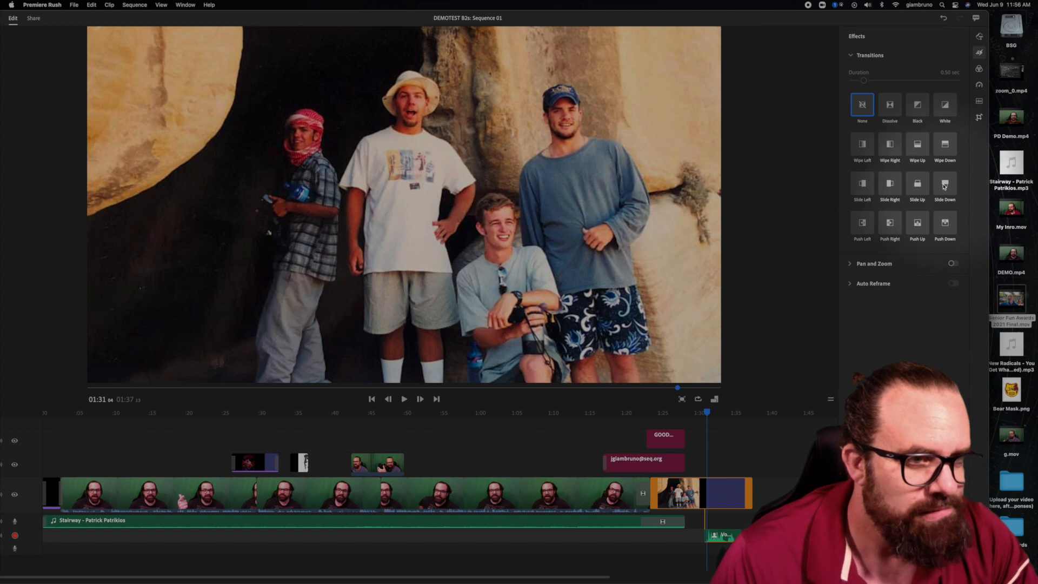
{"action": "left_click", "coordinate": [919, 264]}
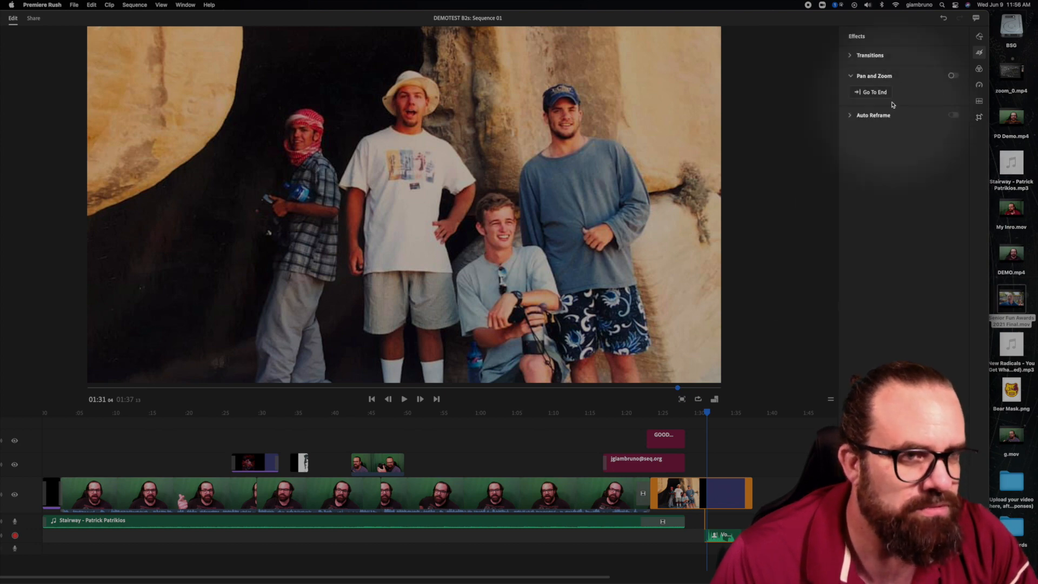
{"action": "left_click", "coordinate": [952, 76]}
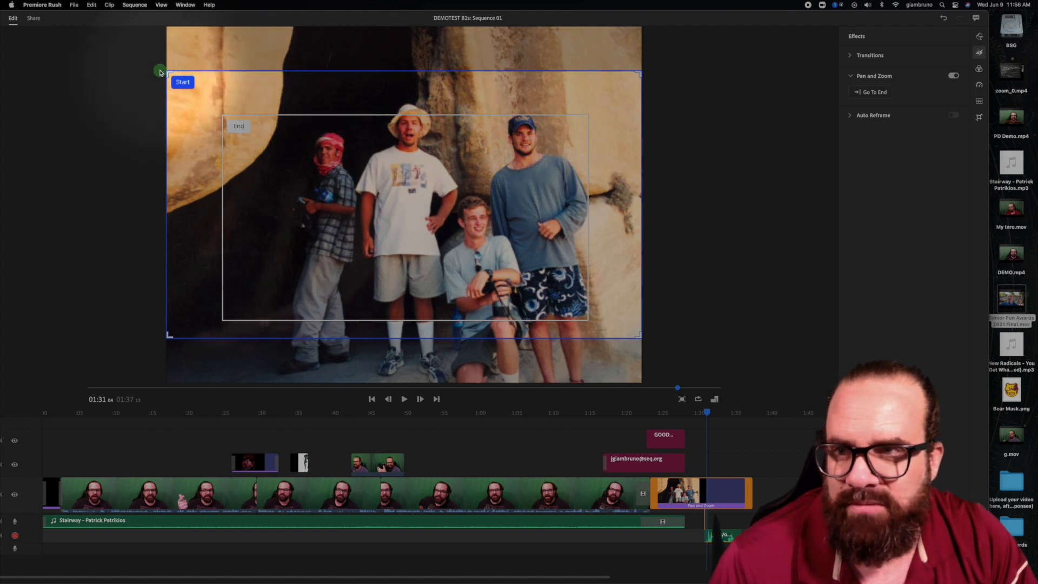
Set the photo's Pan and Zoom start frame around the whole group and the end frame closely around the man in the blue cap
{"action": "left_click_drag", "start_coordinate": [169, 72], "coordinate": [471, 244]}
{"action": "left_click_drag", "start_coordinate": [530, 258], "coordinate": [491, 146]}
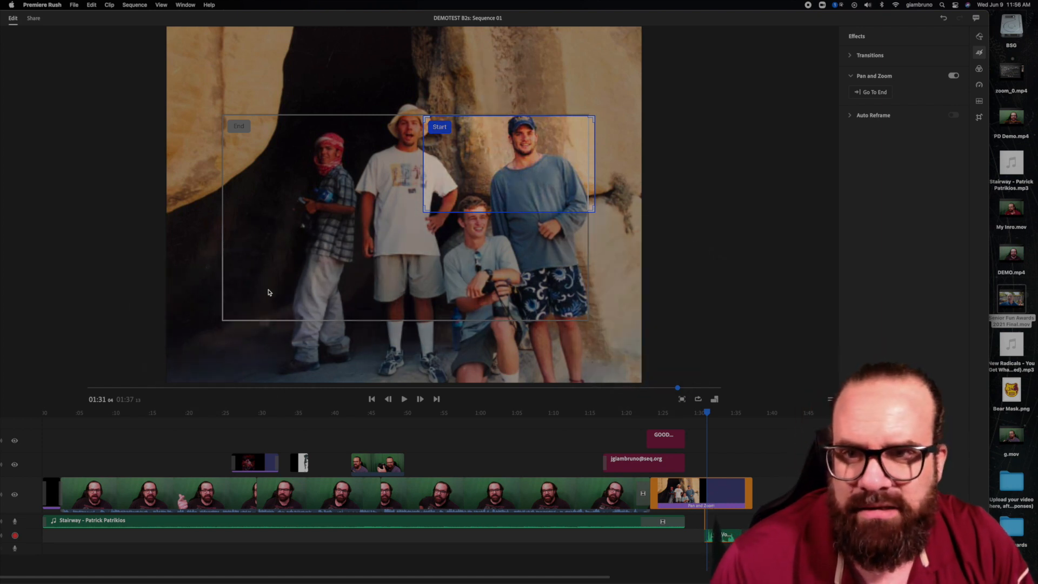
{"action": "left_click", "coordinate": [268, 291]}
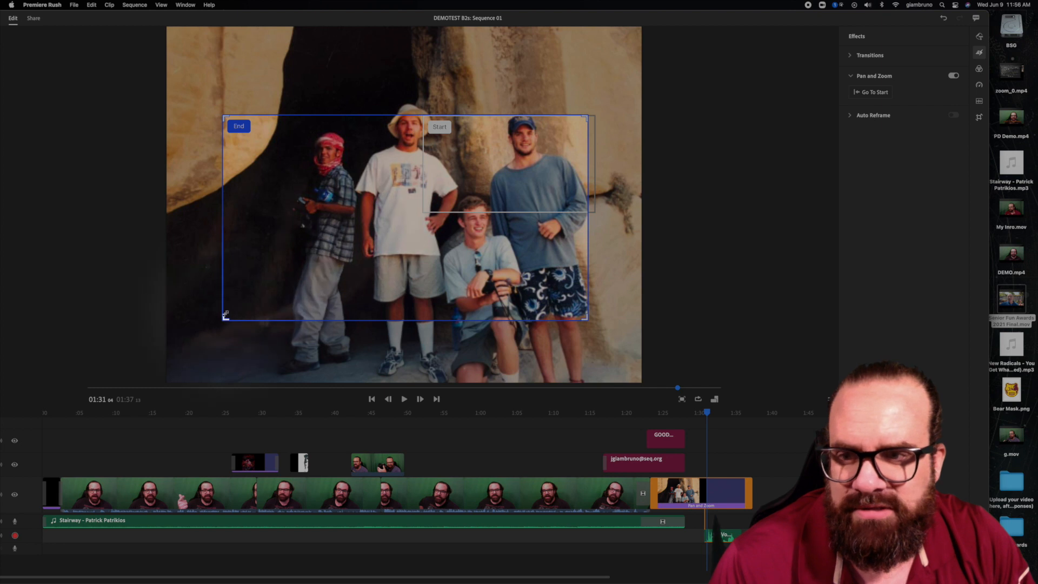
{"action": "left_click_drag", "start_coordinate": [225, 317], "coordinate": [461, 186]}
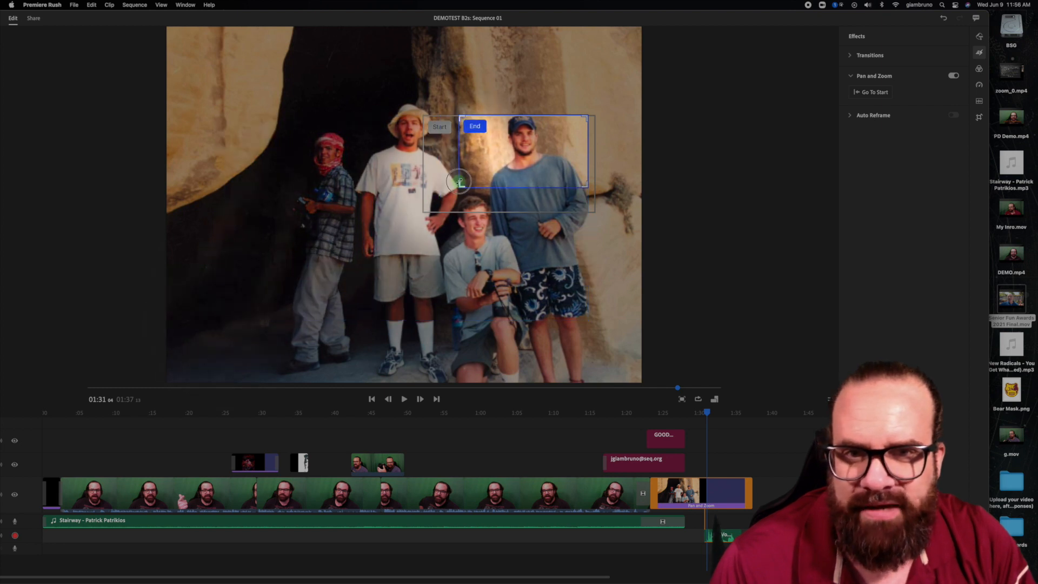
{"action": "left_click", "coordinate": [425, 213]}
{"action": "left_click_drag", "start_coordinate": [425, 212], "coordinate": [164, 349]}
{"action": "left_click_drag", "start_coordinate": [239, 336], "coordinate": [310, 313]}
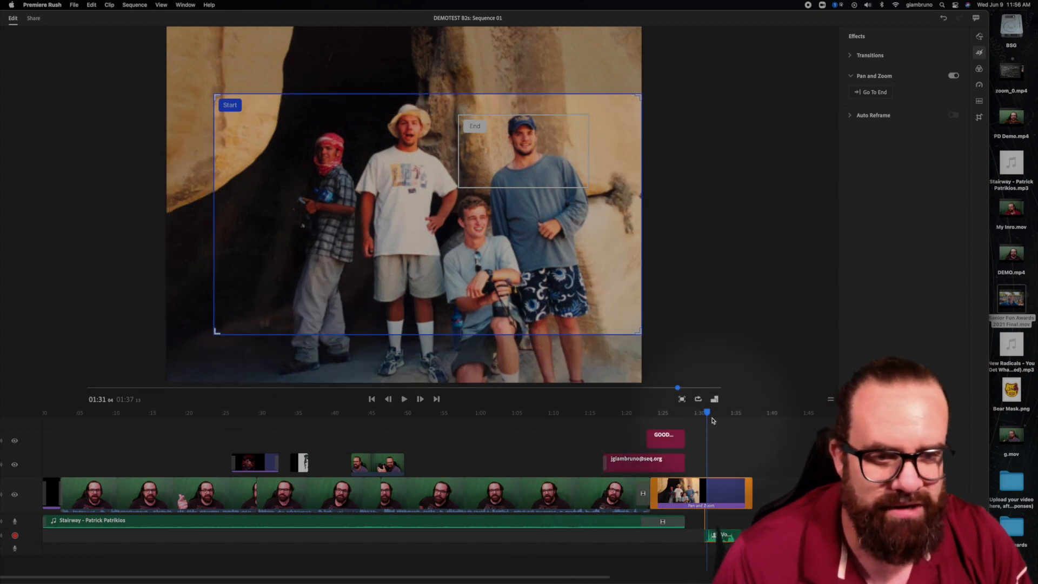
Extend the e-mail address title so it ends together with the closing photo at about 01:37
{"action": "left_click_drag", "start_coordinate": [705, 413], "coordinate": [679, 414]}
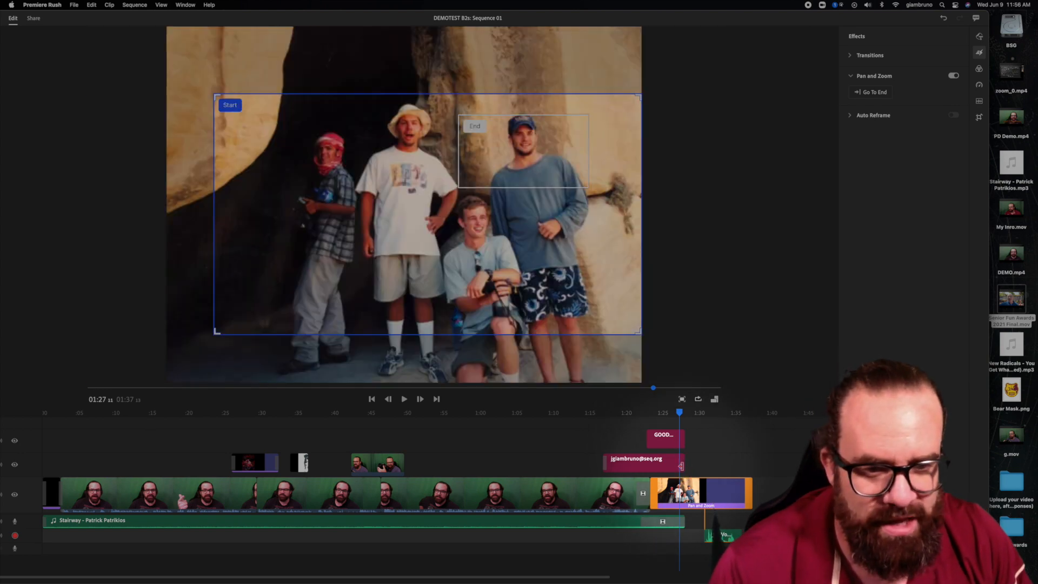
{"action": "left_click_drag", "start_coordinate": [681, 466], "coordinate": [750, 468]}
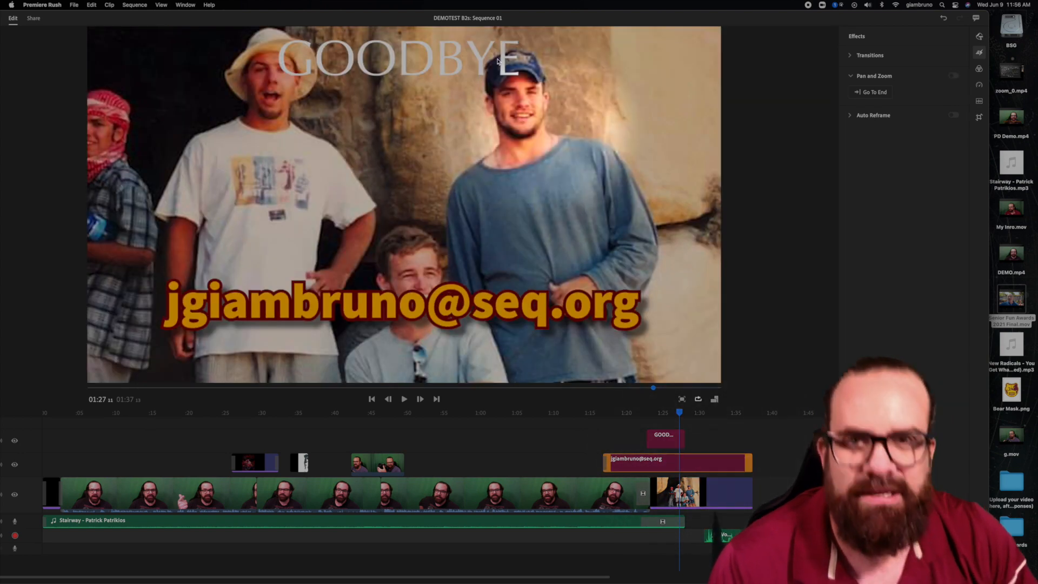
Switch to Google Chrome to review the Premiere Rush Checklist slide and return to Premiere Rush
{"action": "left_click_drag", "start_coordinate": [341, 10], "coordinate": [394, 10]}
{"action": "mouse_move", "coordinate": [11, 259]}
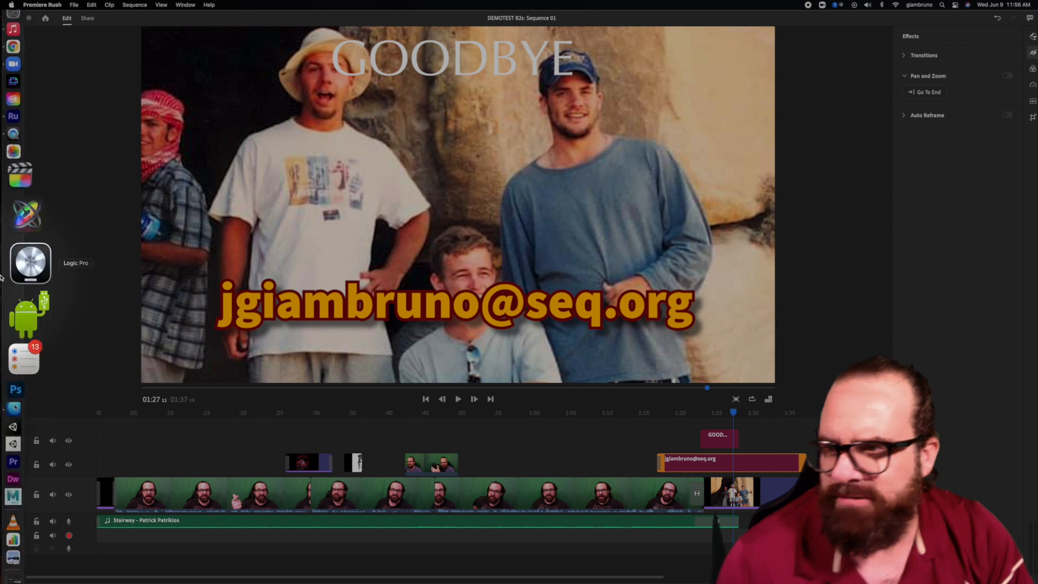
{"action": "left_click", "coordinate": [19, 113]}
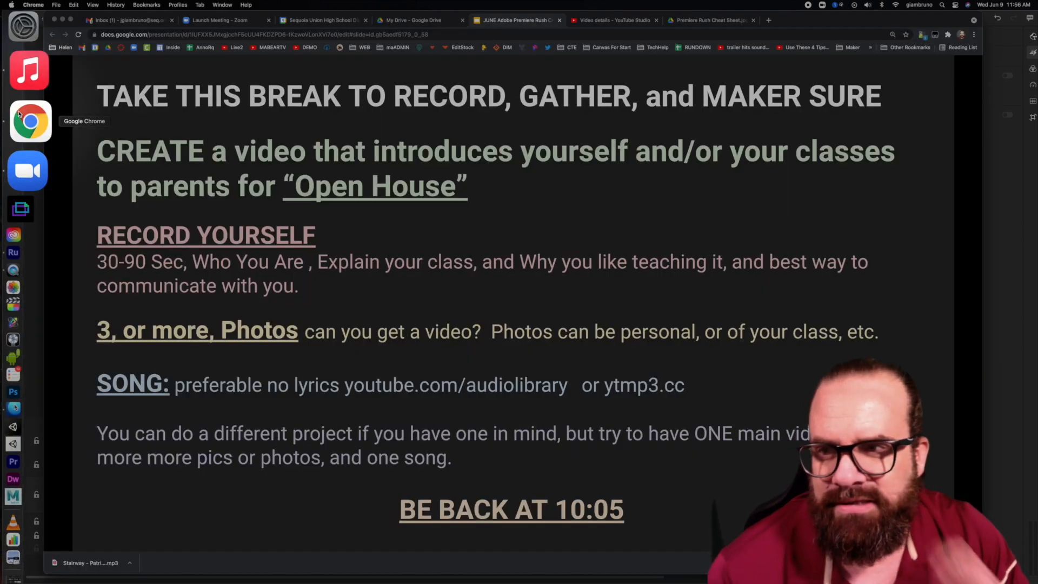
{"action": "left_click", "coordinate": [260, 240]}
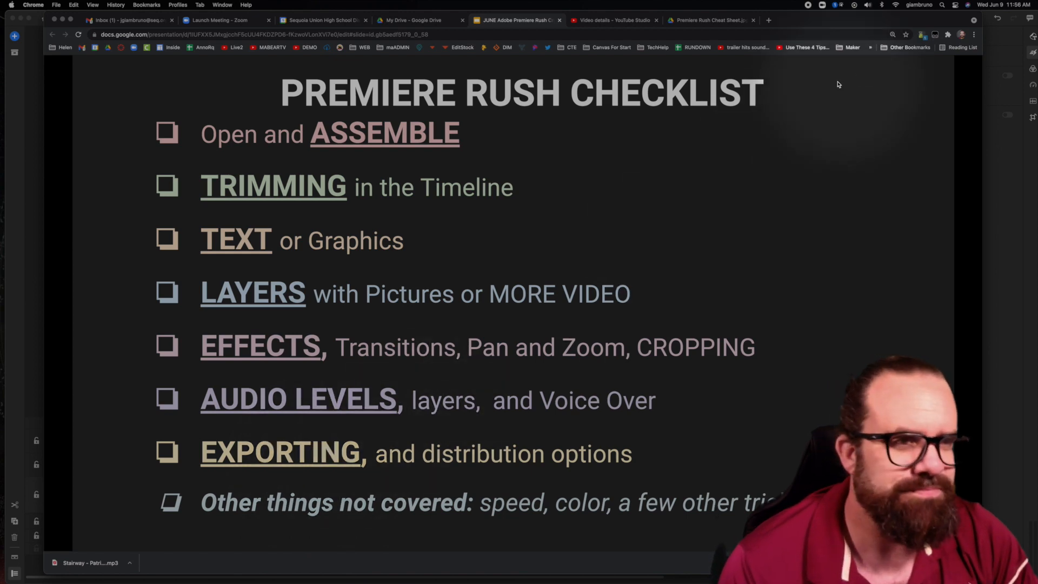
{"action": "left_click", "coordinate": [997, 42]}
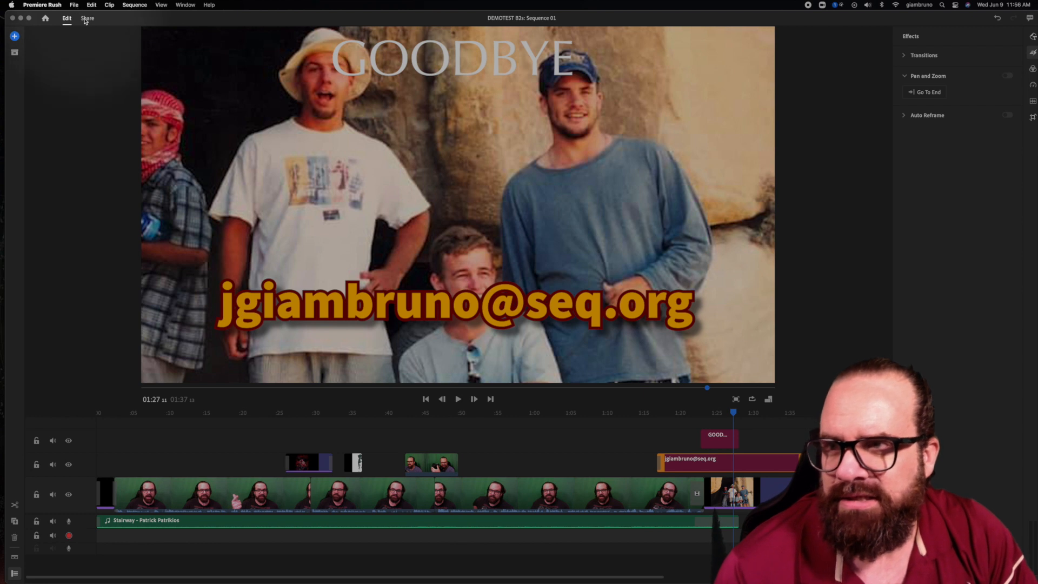
Fit the whole sequence in the timeline and move the playhead back to about 00:03
{"action": "left_click", "coordinate": [357, 428]}
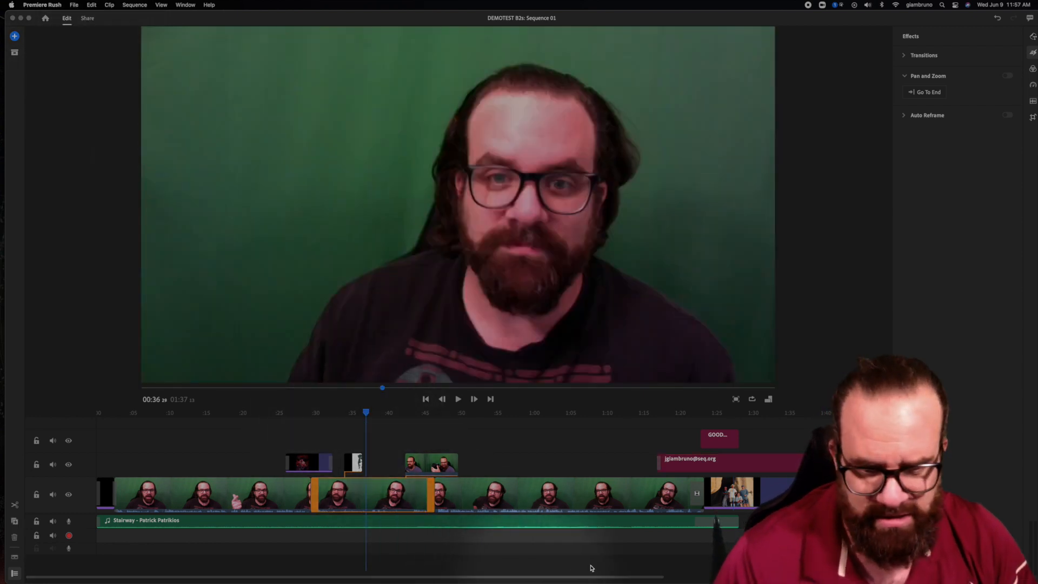
{"action": "left_click_drag", "start_coordinate": [662, 575], "coordinate": [715, 575]}
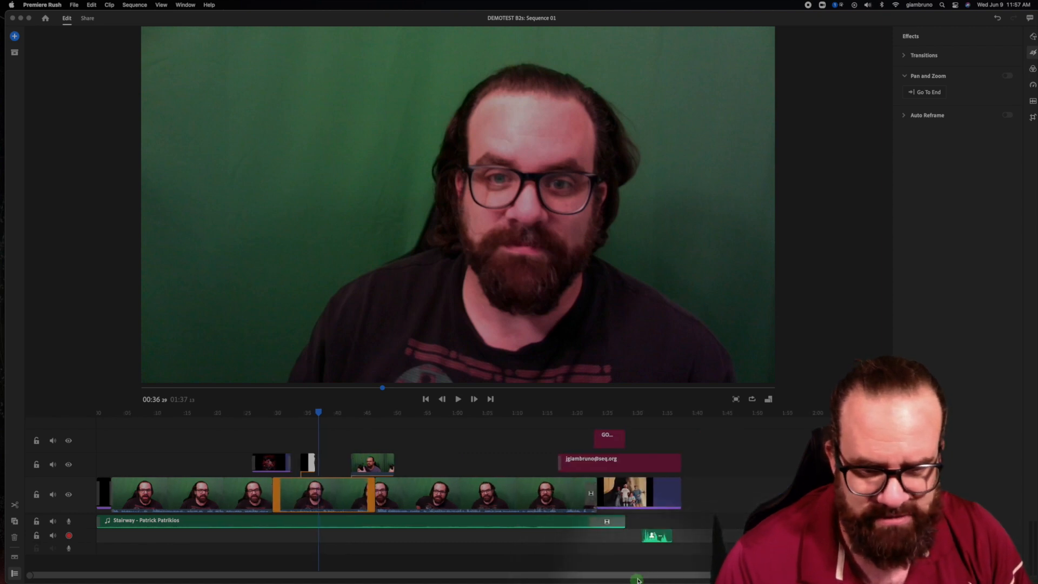
{"action": "left_click", "coordinate": [500, 577]}
{"action": "left_click_drag", "start_coordinate": [318, 414], "coordinate": [103, 416]}
{"action": "left_click", "coordinate": [115, 419]}
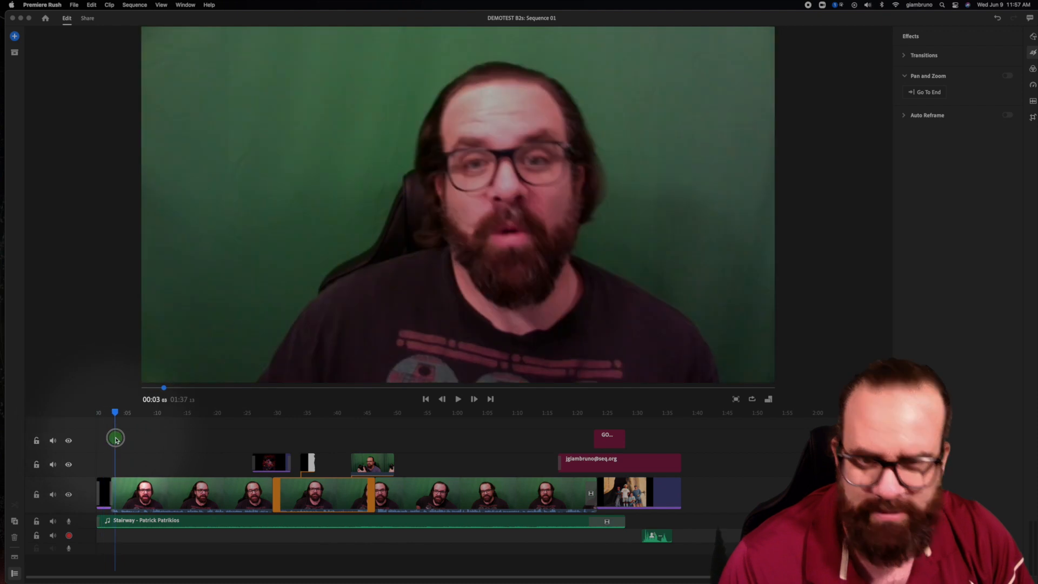
Set up a local export with the file name Backtoschooldemo and open its save location
{"action": "left_click", "coordinate": [87, 18]}
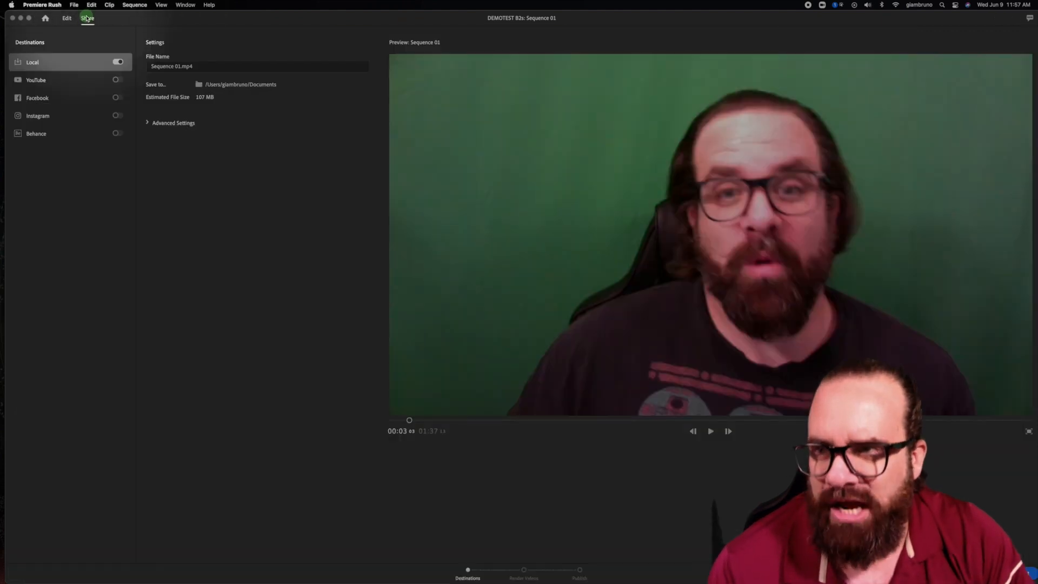
{"action": "left_click", "coordinate": [172, 66]}
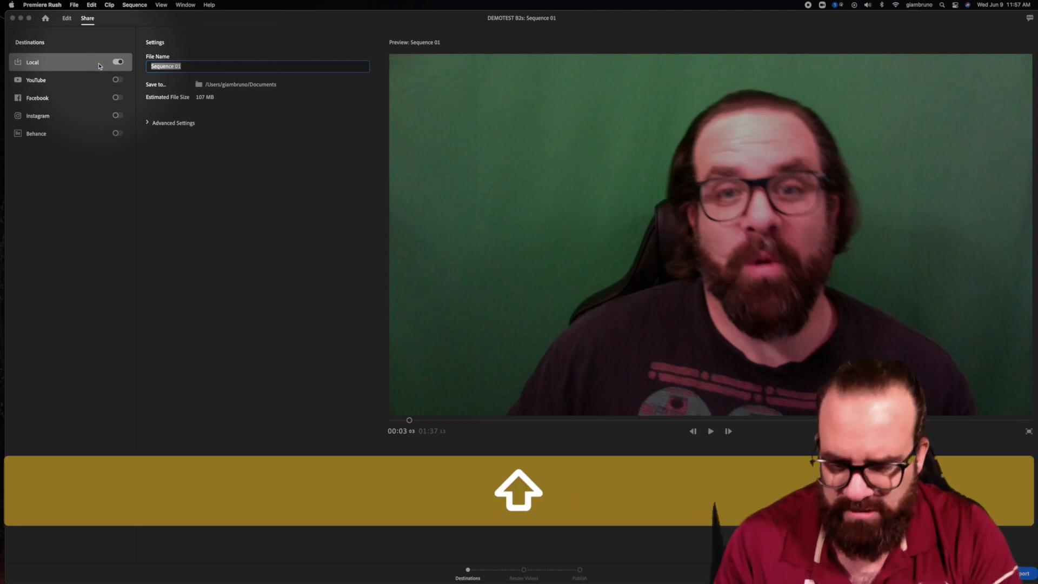
{"action": "type", "text": "Bak"}
{"action": "key", "text": "BackSpace"}
{"action": "type", "text": "ckt"}
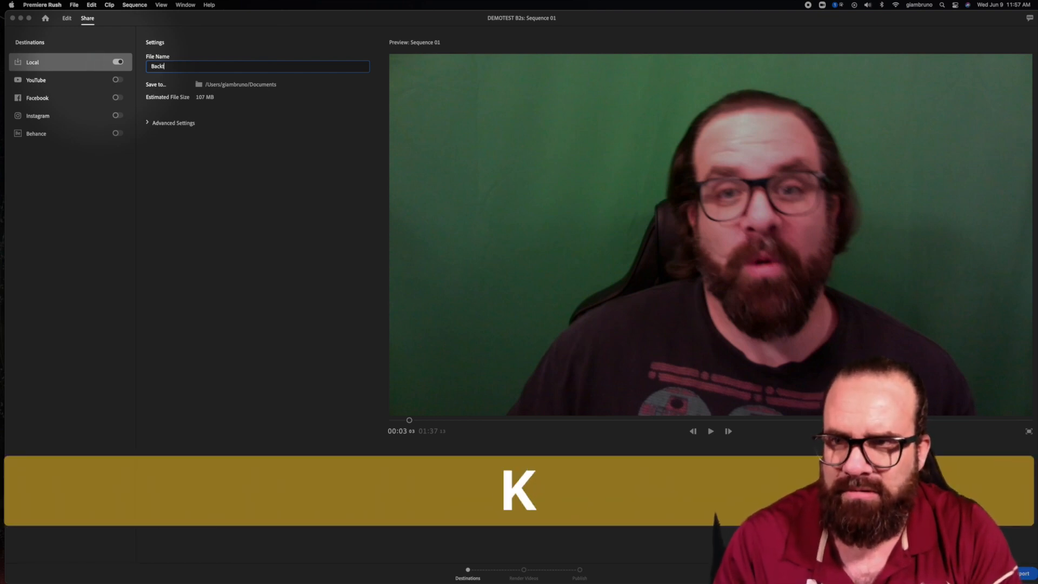
{"action": "type", "text": "oschooldemo"}
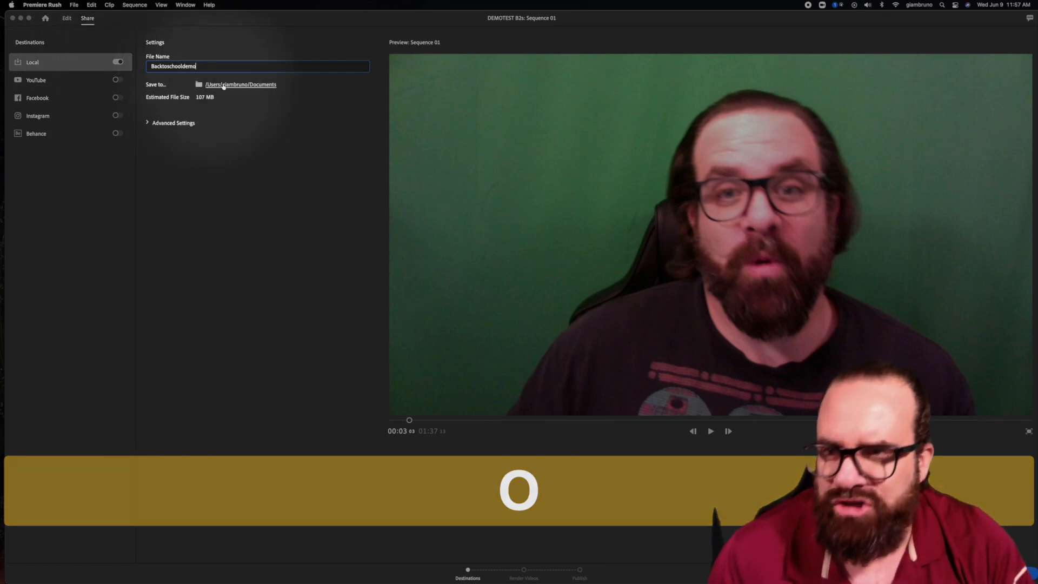
{"action": "left_click", "coordinate": [241, 86]}
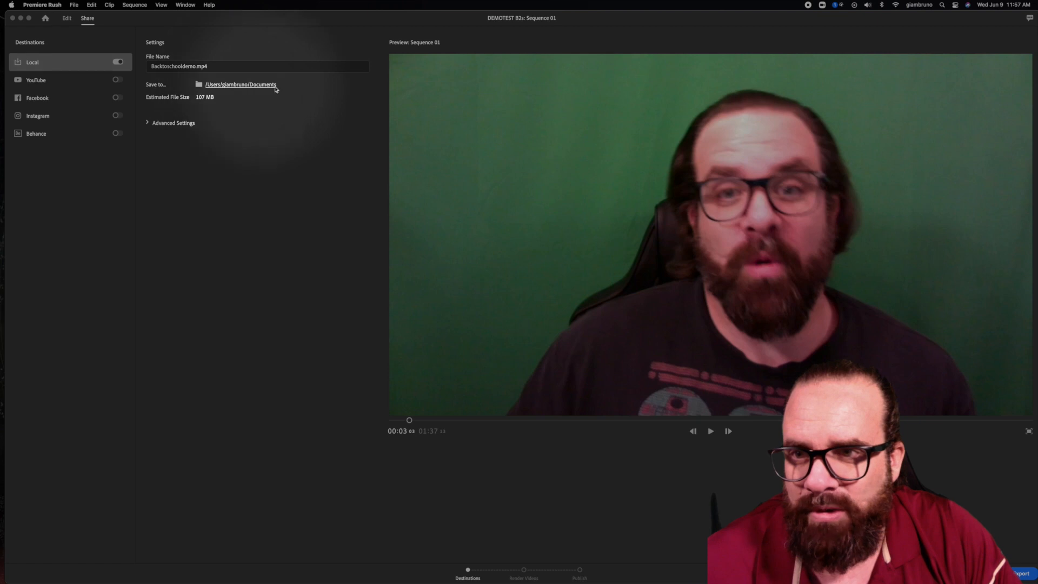
Set the Desktop as the save location for Backtoschooldemo.mp4 and start the local export
{"action": "left_click", "coordinate": [398, 152]}
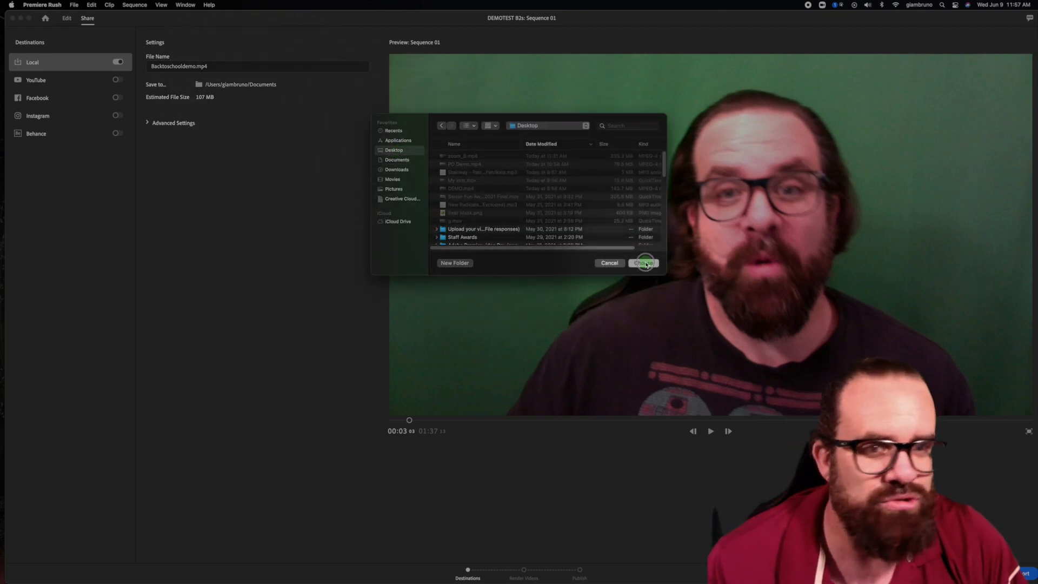
{"action": "left_click", "coordinate": [645, 263]}
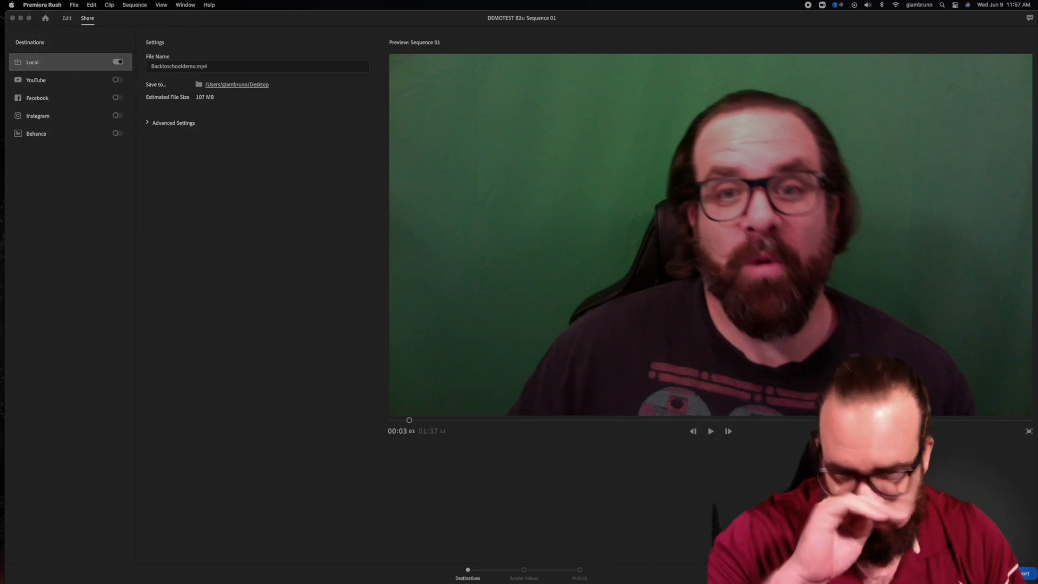
{"action": "left_click", "coordinate": [1022, 573]}
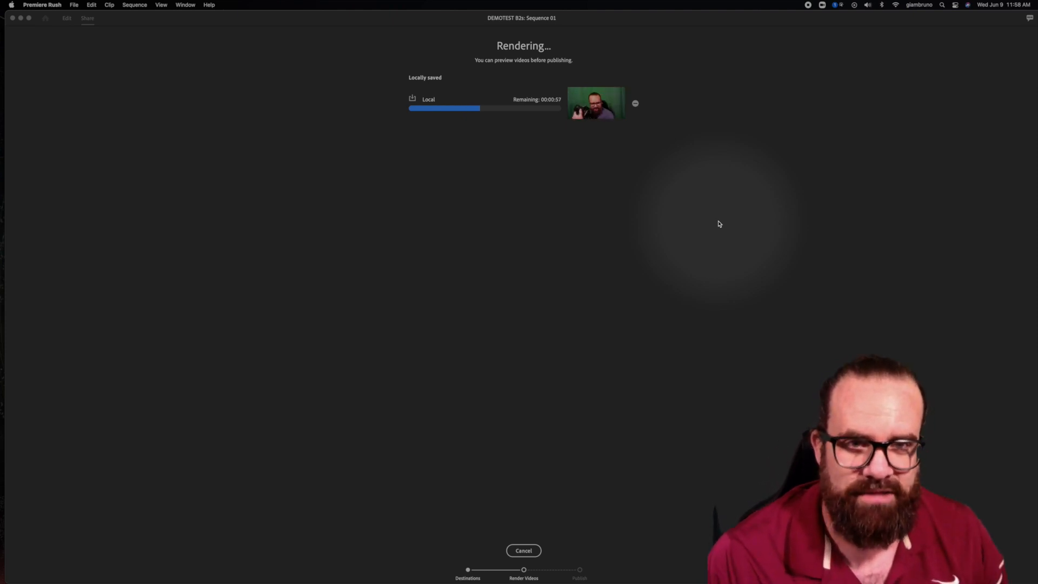
Uncover the desktop files and review the exported Backtoschooldemo.mp4 in an enlarged QuickTime Player window, closing and reopening the video
{"action": "left_click_drag", "start_coordinate": [903, 21], "coordinate": [839, 22]}
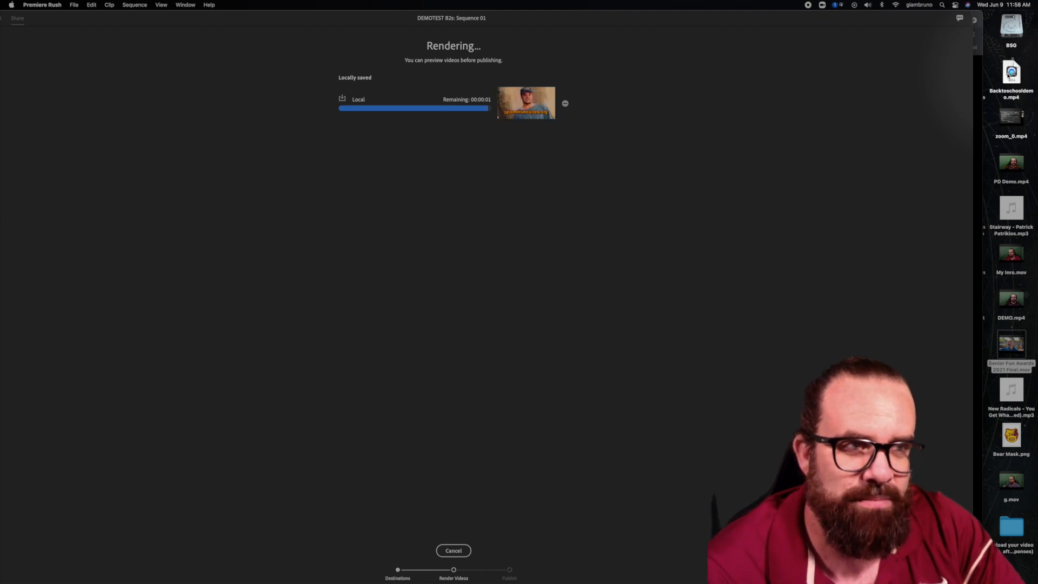
{"action": "double_click", "coordinate": [1009, 74]}
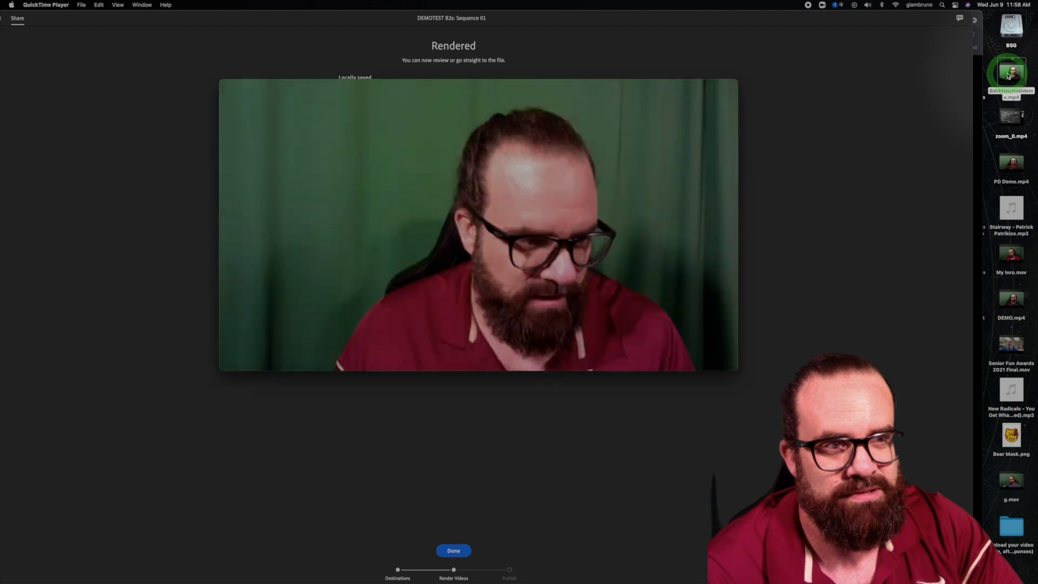
{"action": "left_click", "coordinate": [348, 282]}
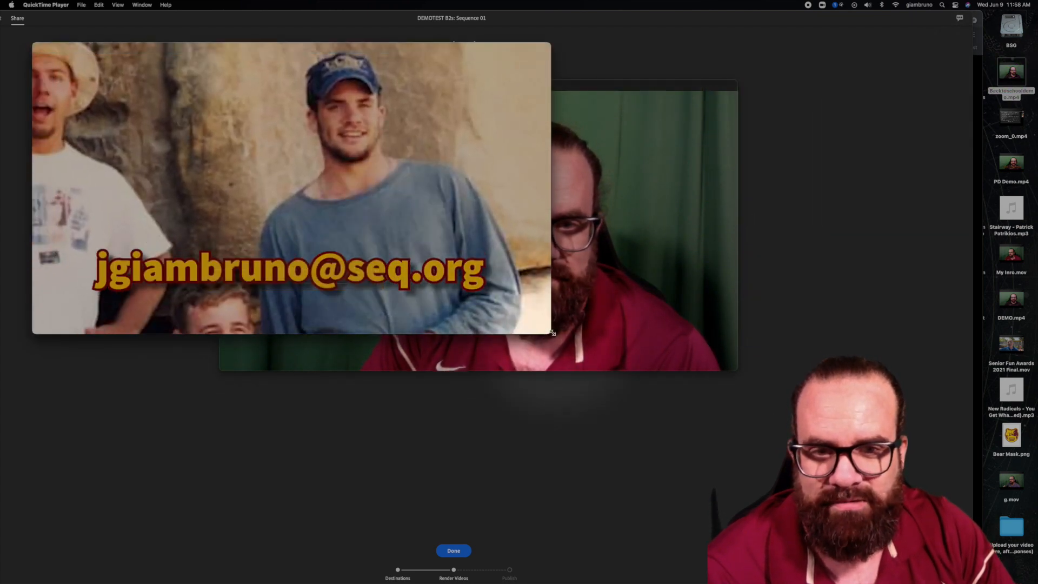
{"action": "left_click_drag", "start_coordinate": [550, 334], "coordinate": [914, 465]}
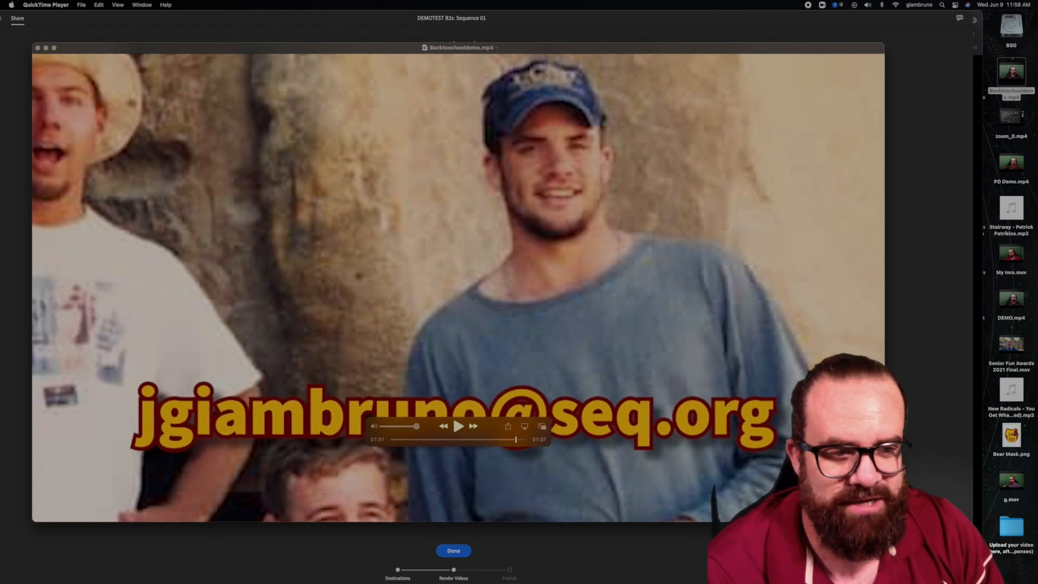
{"action": "key", "text": "super+w"}
{"action": "double_click", "coordinate": [1024, 86]}
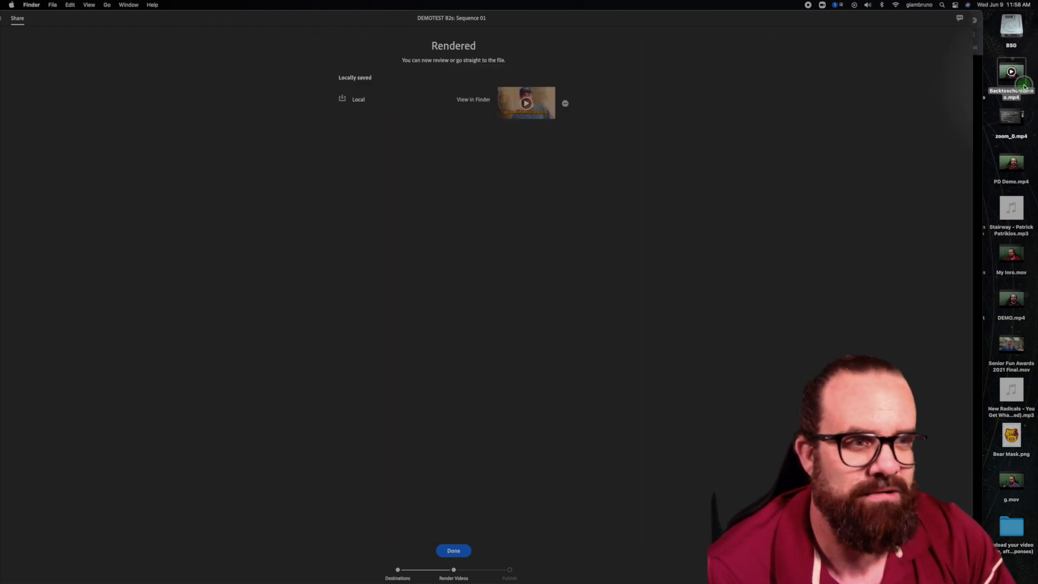